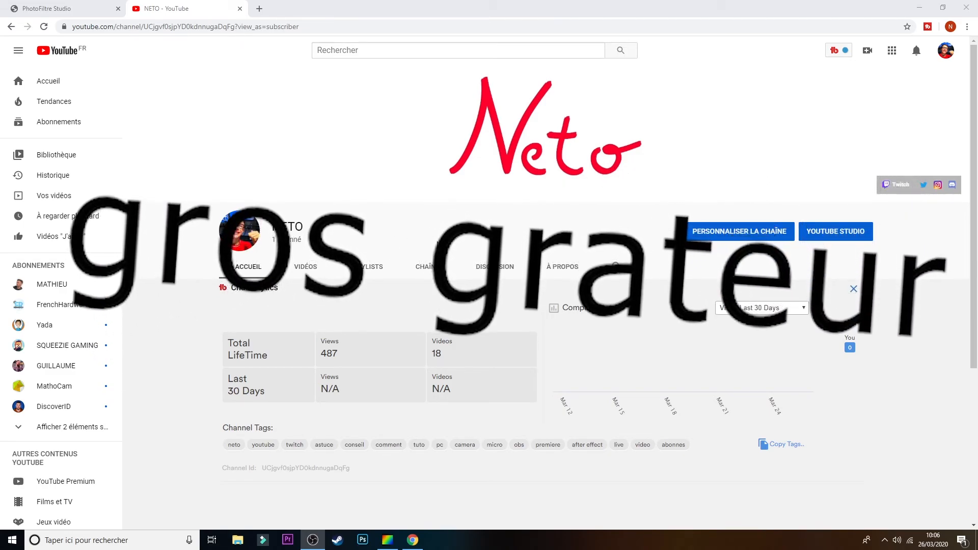
# - Close the YouTube channel page and look through the PhotoFiltre 7 presentation and download page
pyautogui.hotkey('ctrl', 'w')
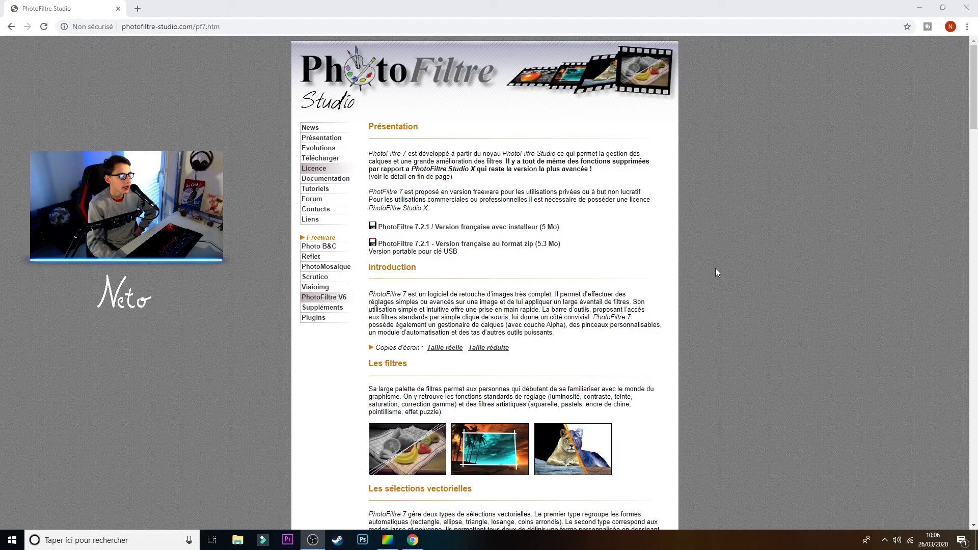
pyautogui.scroll(-5, 437, 193)
pyautogui.scroll(5, 477, 270)
pyautogui.scroll(-5, 440, 237)
pyautogui.scroll(-8, 495, 326)
pyautogui.scroll(11, 493, 342)
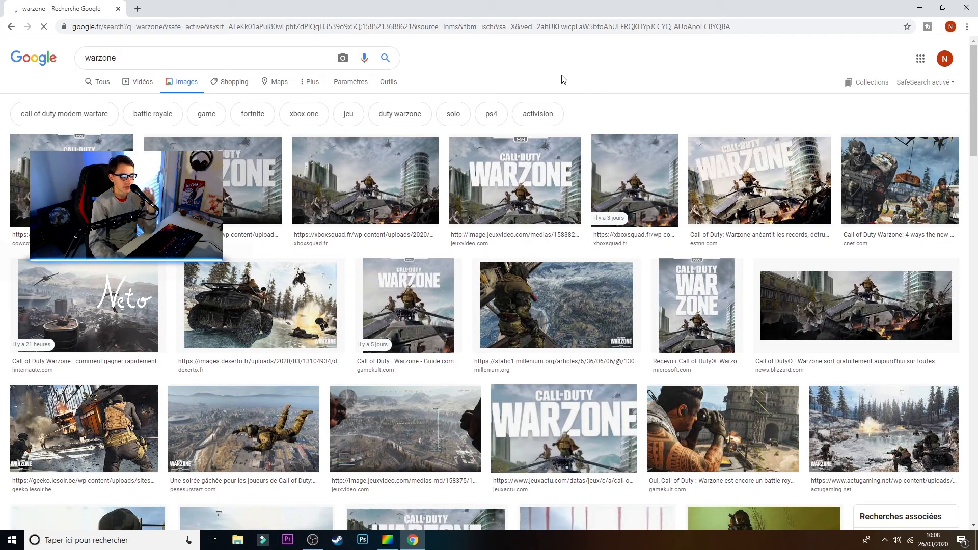
# - Browse the Google image results for "warzone" and preview a few candidate pictures
pyautogui.scroll(-10, 248, 338)
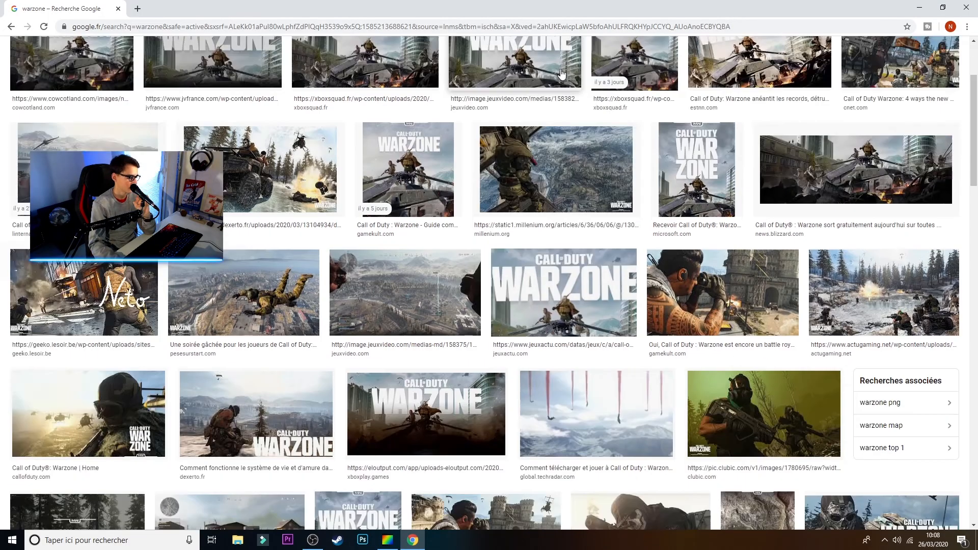
pyautogui.scroll(-8, 248, 338)
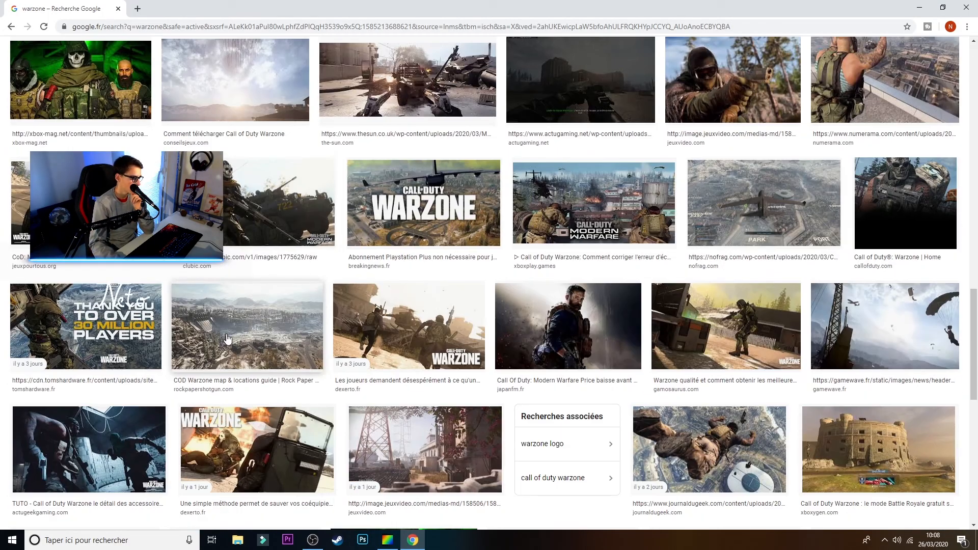
pyautogui.click(107, 326)
pyautogui.click(543, 59)
pyautogui.scroll(-7, 433, 339)
pyautogui.scroll(-20, 433, 339)
pyautogui.click(87, 428)
pyautogui.click(544, 59)
pyautogui.scroll(-5, 561, 337)
pyautogui.scroll(20, 561, 337)
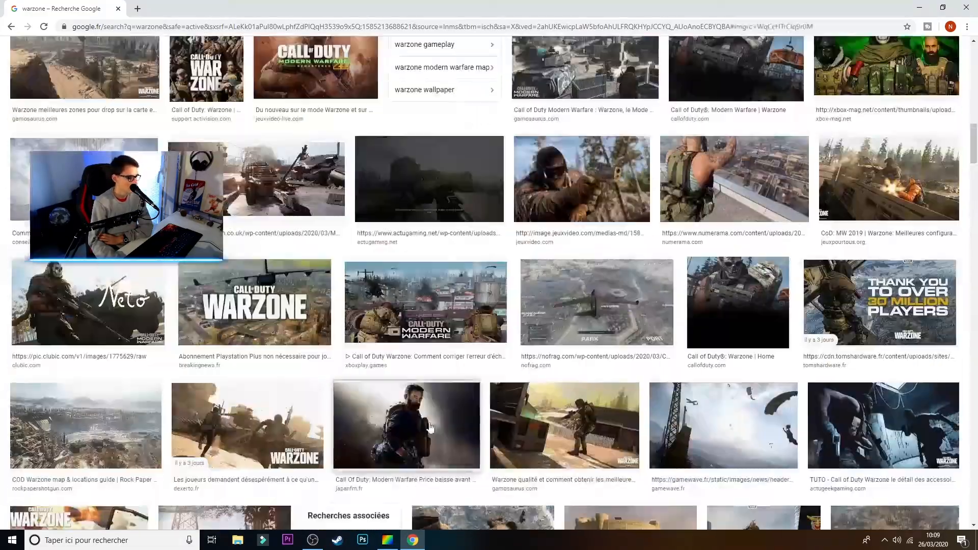
# - Find the Polygon picture of the masked Warzone soldier aiming a rifle and save it as tutologogratos.jpg
pyautogui.click(410, 422)
pyautogui.click(874, 414)
pyautogui.click(835, 381)
pyautogui.scroll(-3, 835, 381)
pyautogui.scroll(20, 489, 316)
pyautogui.scroll(3, 692, 257)
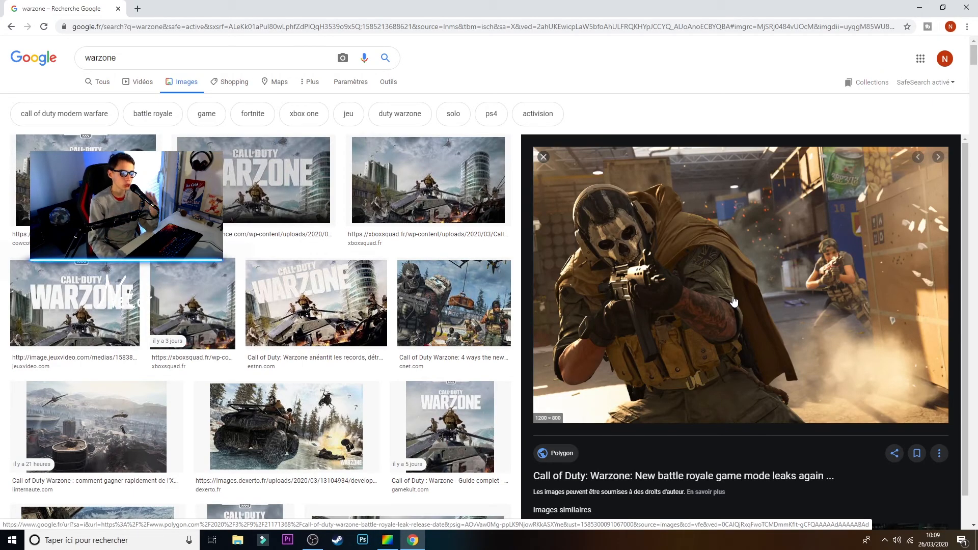
pyautogui.moveTo(735, 291); pyautogui.dragTo(316, 267)
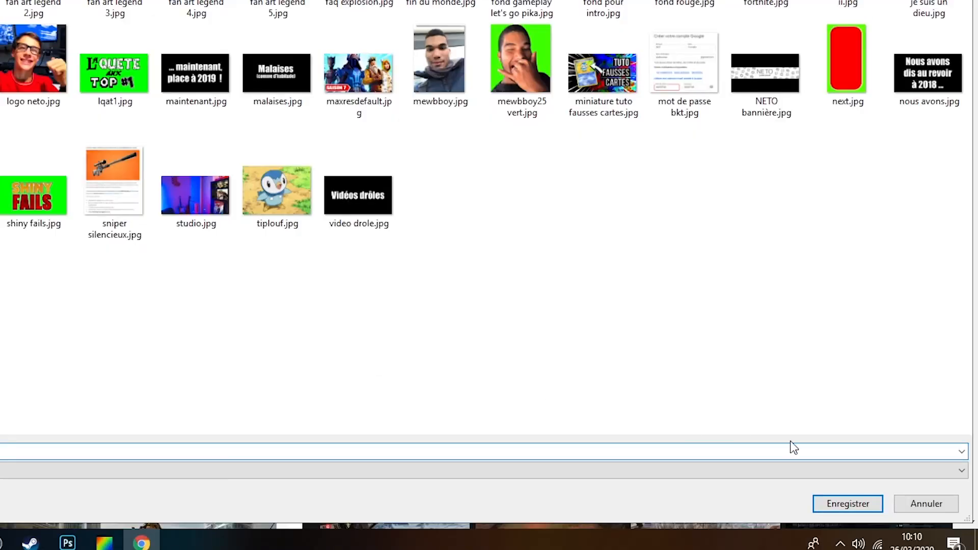
pyautogui.click(842, 502)
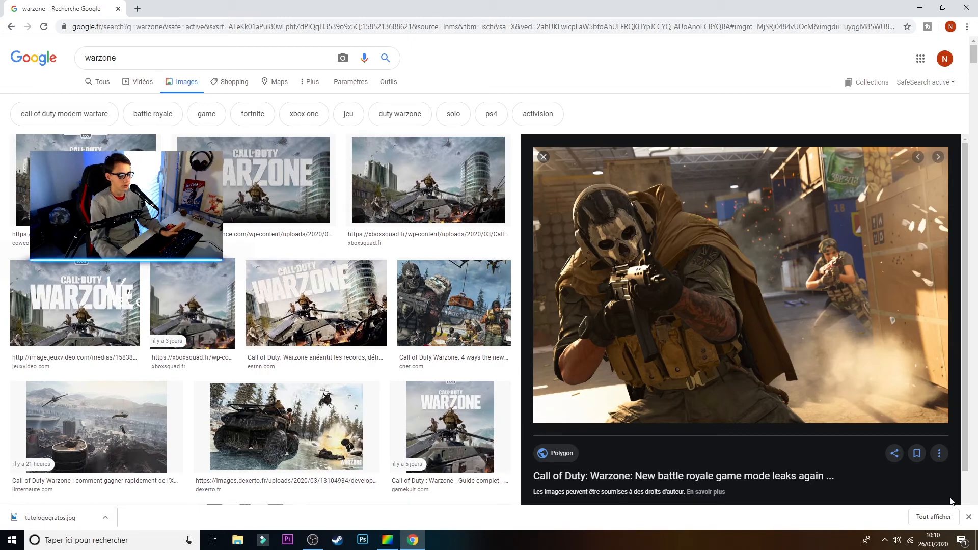
# - Open the downloaded tutologogratos.jpg in PhotoFiltre 7 and maximize its image window
pyautogui.click(933, 517)
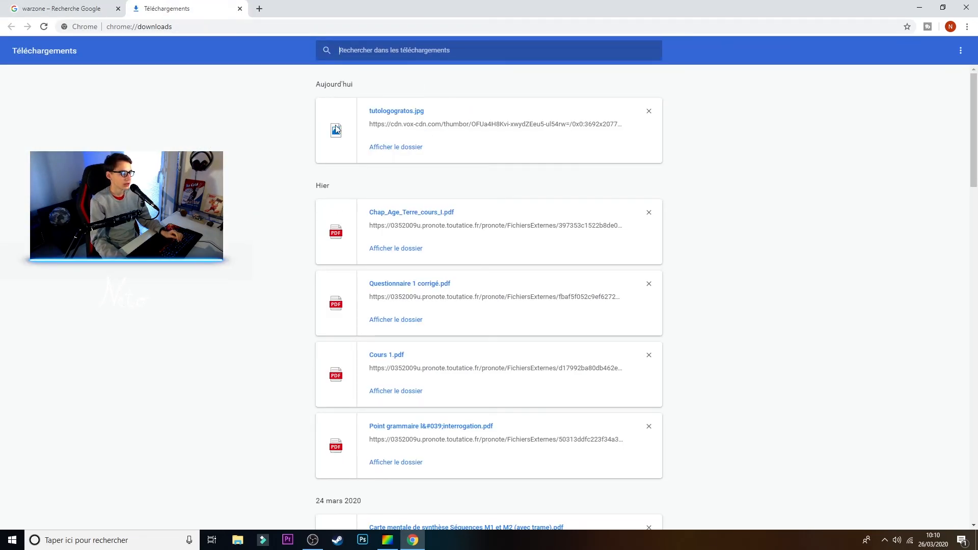
pyautogui.moveTo(337, 133); pyautogui.dragTo(357, 296)
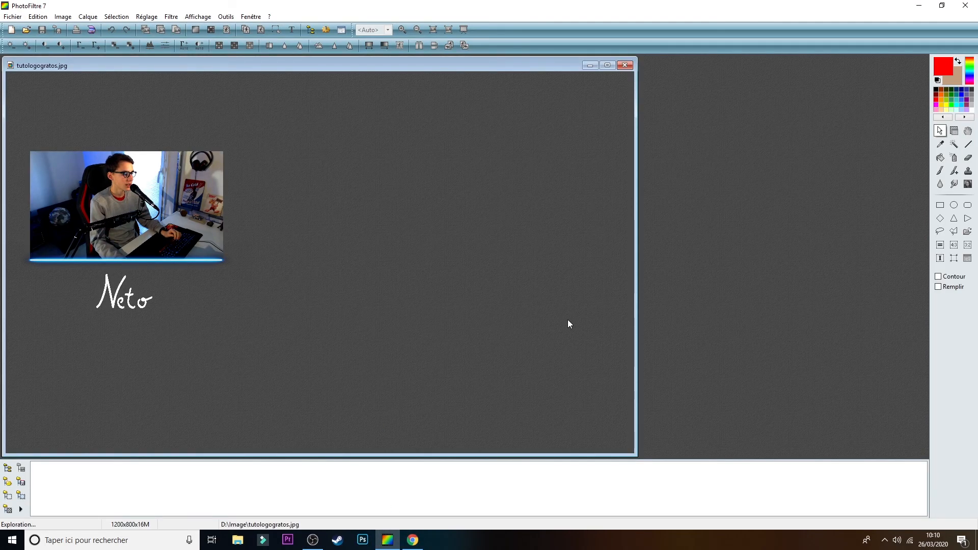
pyautogui.click(607, 66)
# - Draw a rectangular selection of about 790 × 775 pixels around the masked soldier, starting near the image's upper-left corner
pyautogui.scroll(-2, 287, 268)
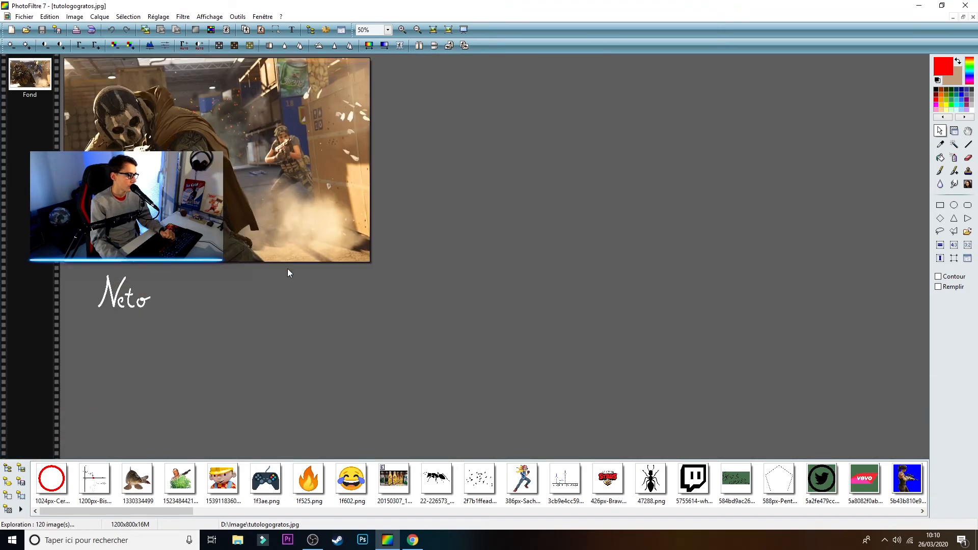
pyautogui.scroll(1, 290, 258)
pyautogui.scroll(2, 291, 260)
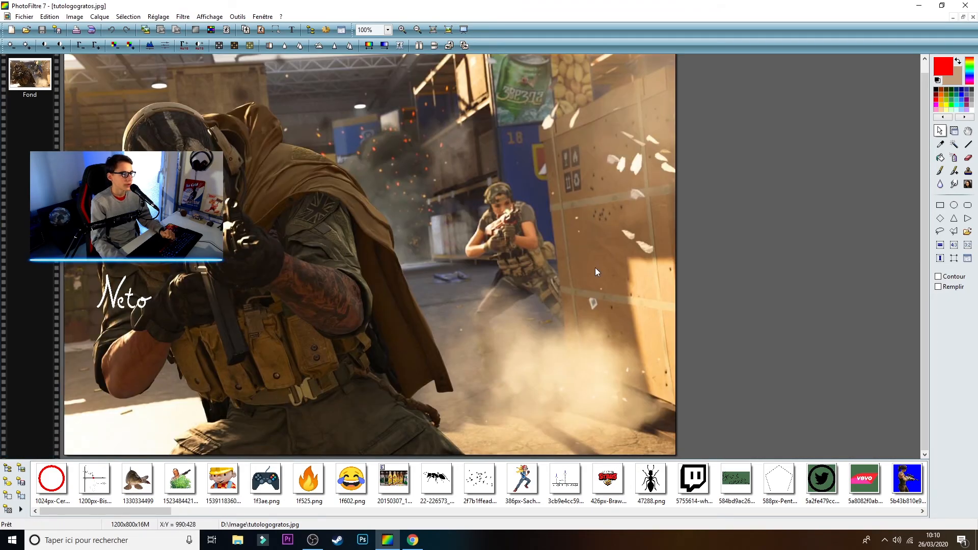
pyautogui.scroll(-1, 681, 272)
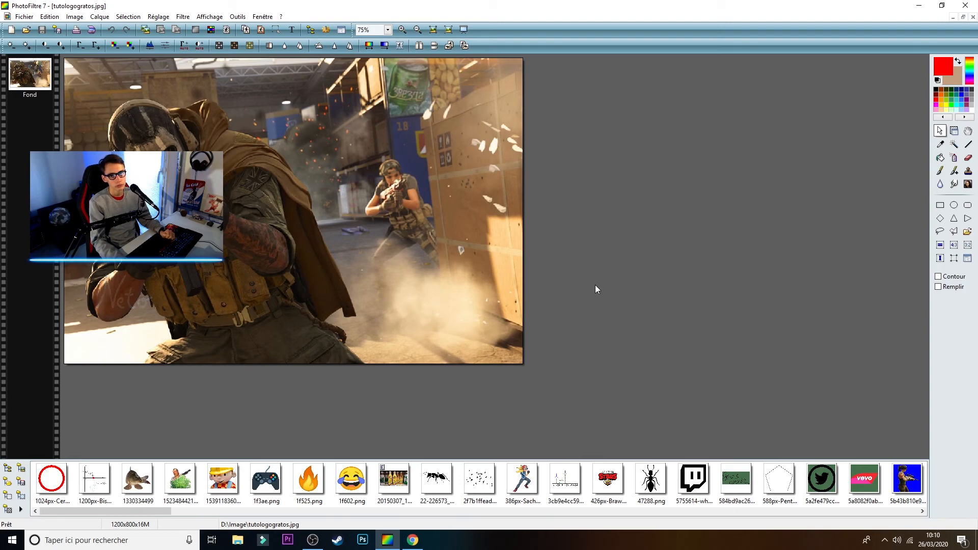
pyautogui.scroll(-1, 316, 228)
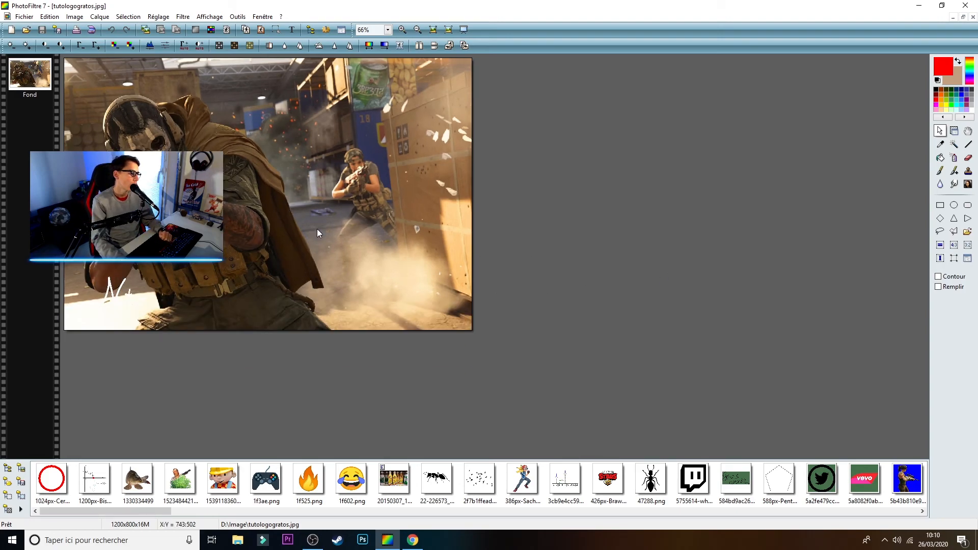
pyautogui.scroll(2, 317, 228)
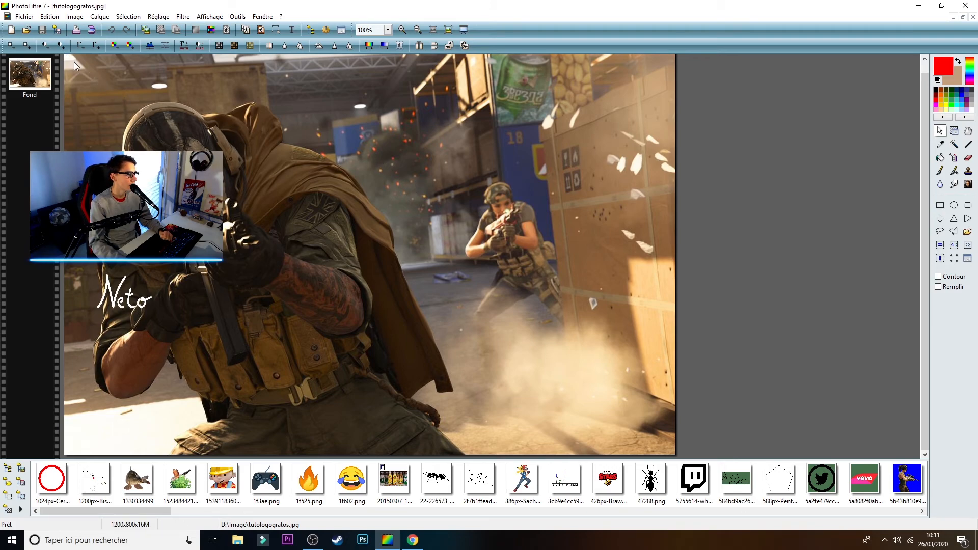
pyautogui.moveTo(66, 63); pyautogui.dragTo(469, 451)
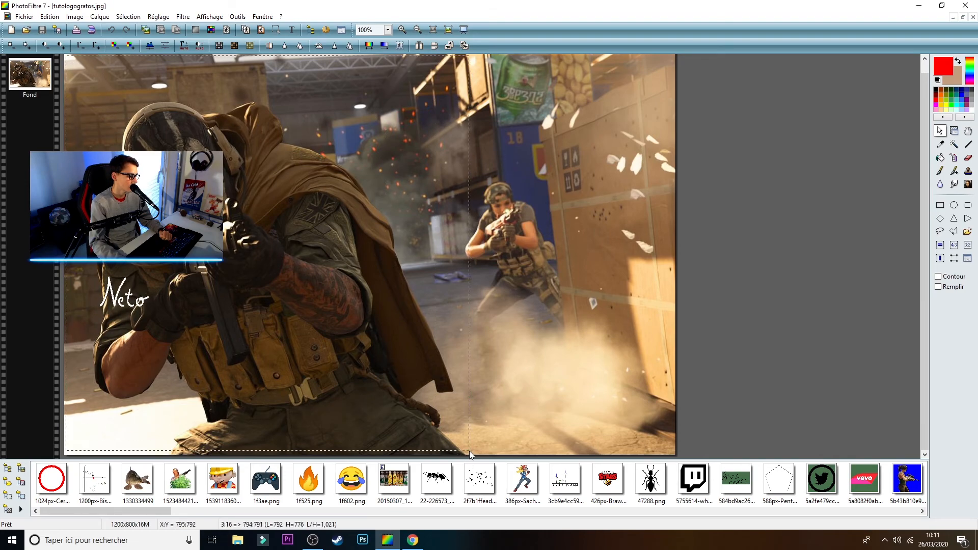
# - Set the selection to 800 × 800 pixels without keeping proportions, with automatic positioning at the middle of the image's left edge
pyautogui.rightClick(467, 424)
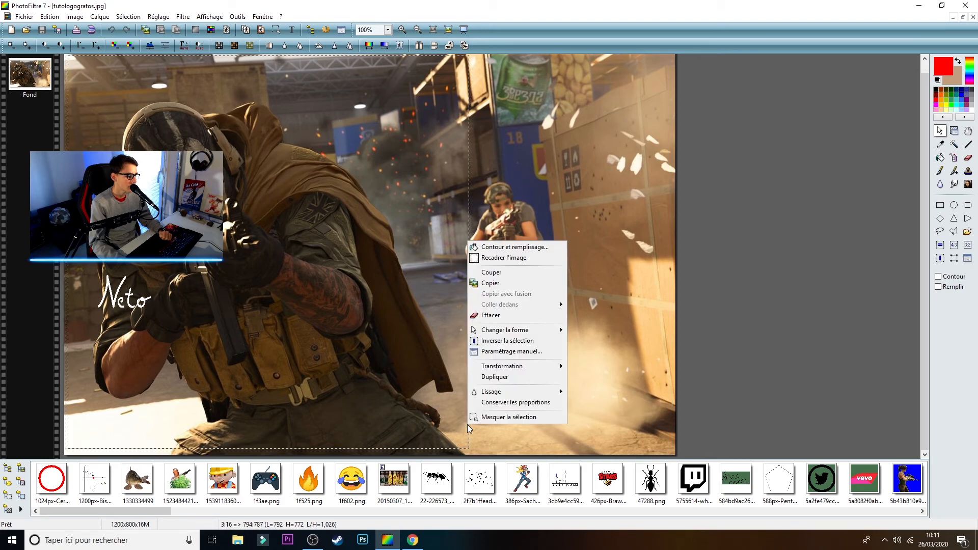
pyautogui.click(491, 352)
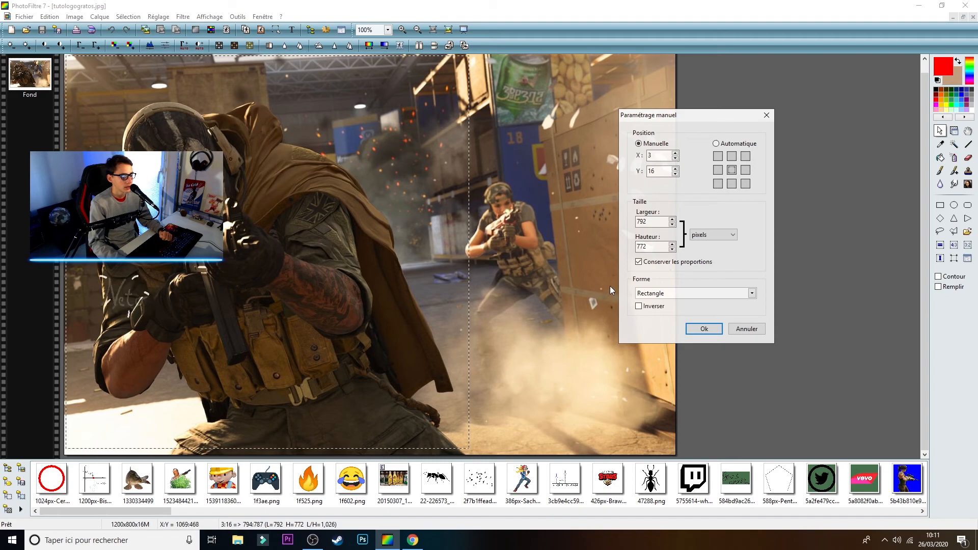
pyautogui.click(639, 262)
pyautogui.click(649, 222)
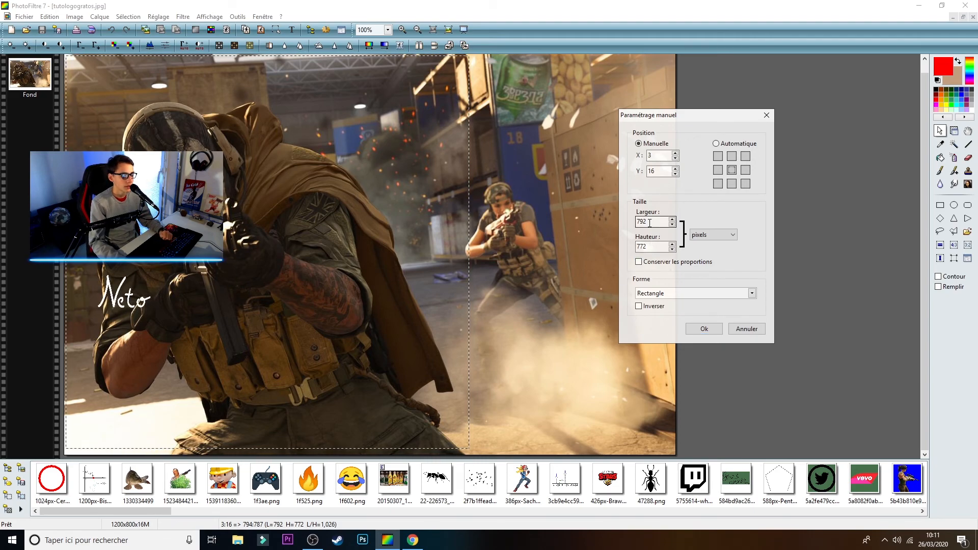
pyautogui.moveTo(649, 223); pyautogui.dragTo(619, 222)
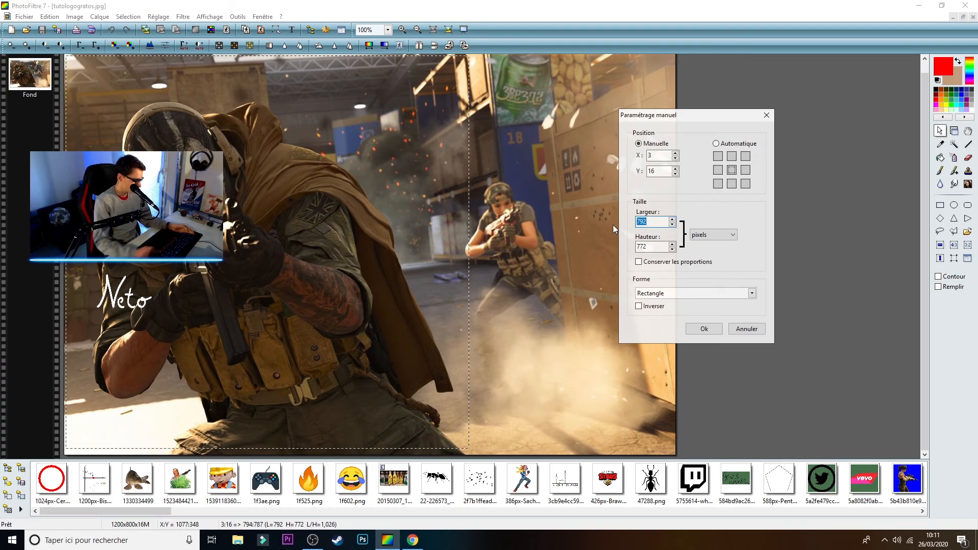
pyautogui.write('800')
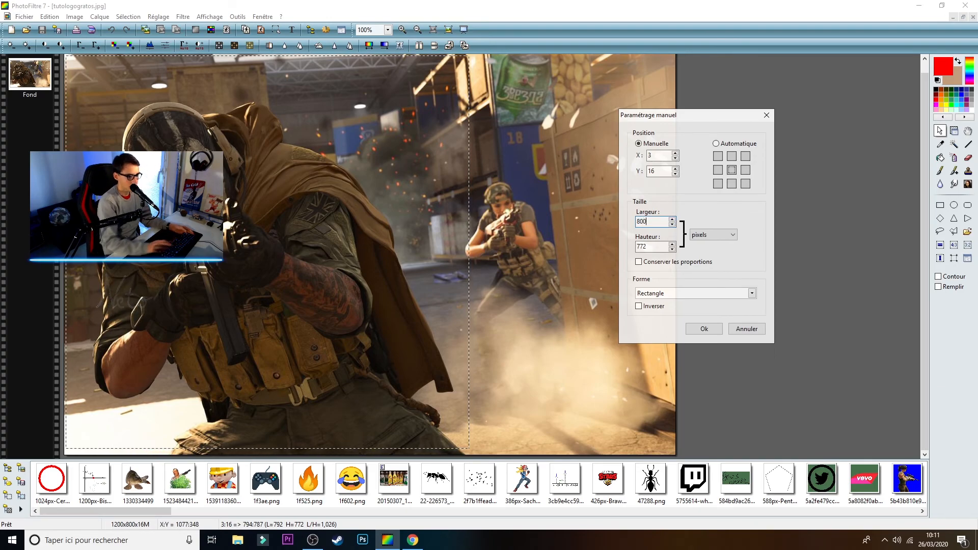
pyautogui.moveTo(662, 247); pyautogui.dragTo(608, 243)
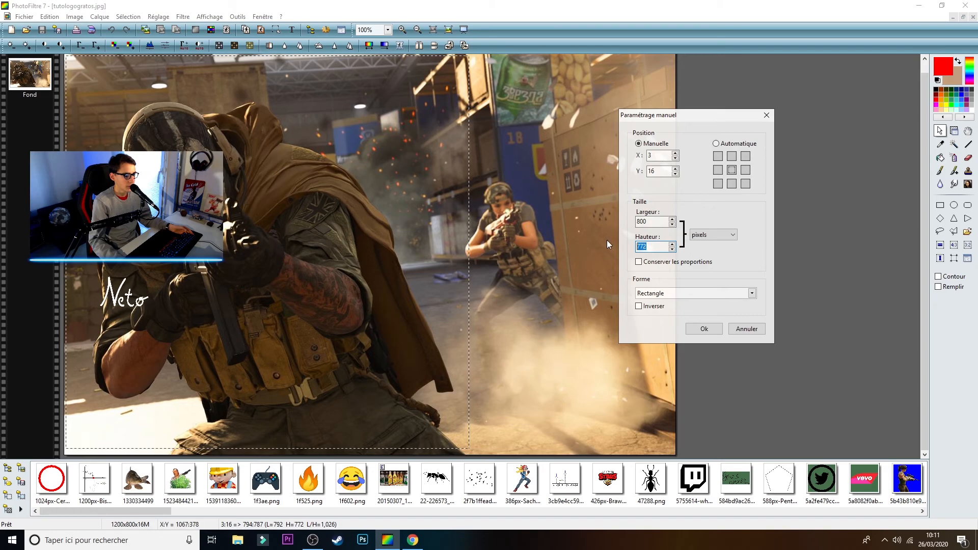
pyautogui.write('800')
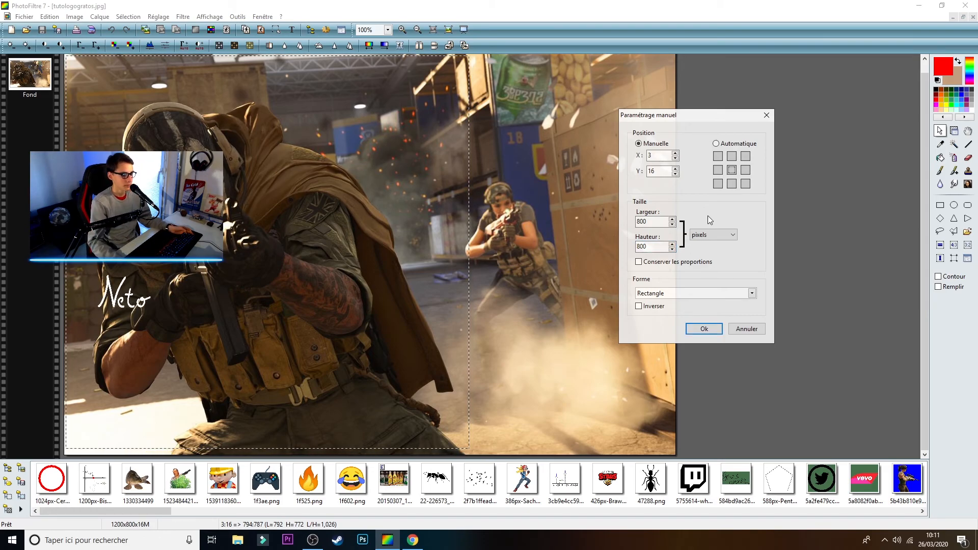
pyautogui.click(717, 144)
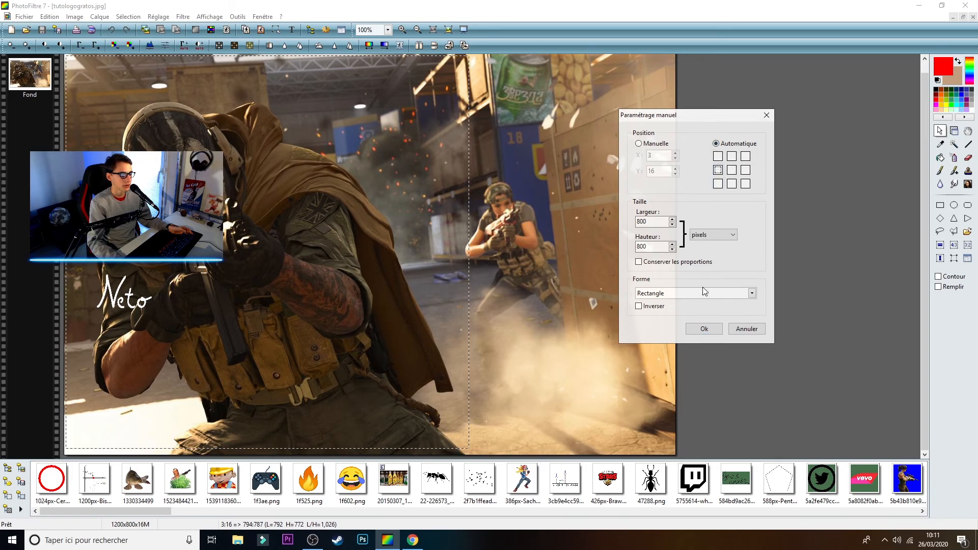
pyautogui.click(707, 330)
# - Set the selection to 600 × 600 pixels, automatically positioned in the image's upper-left corner, and crop the image to it
pyautogui.scroll(-1, 708, 331)
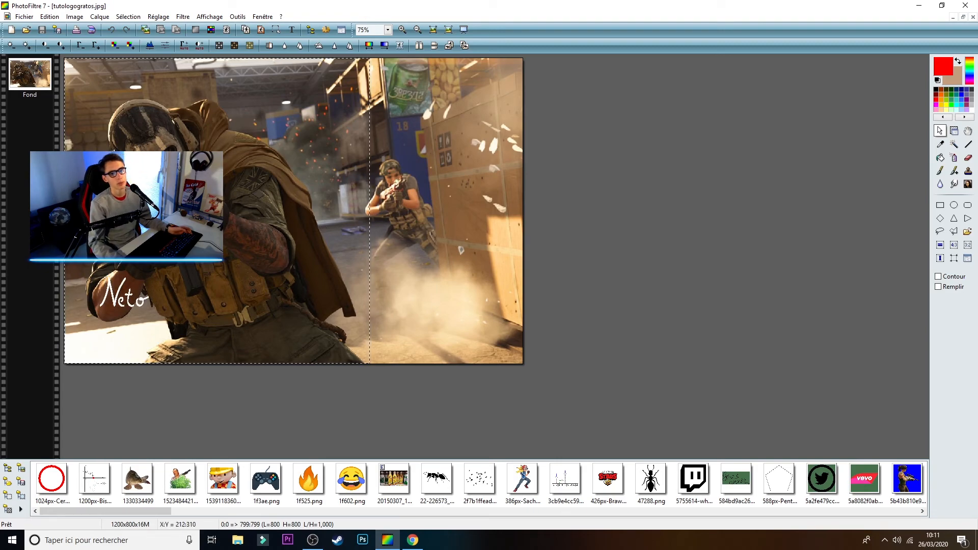
pyautogui.rightClick(369, 315)
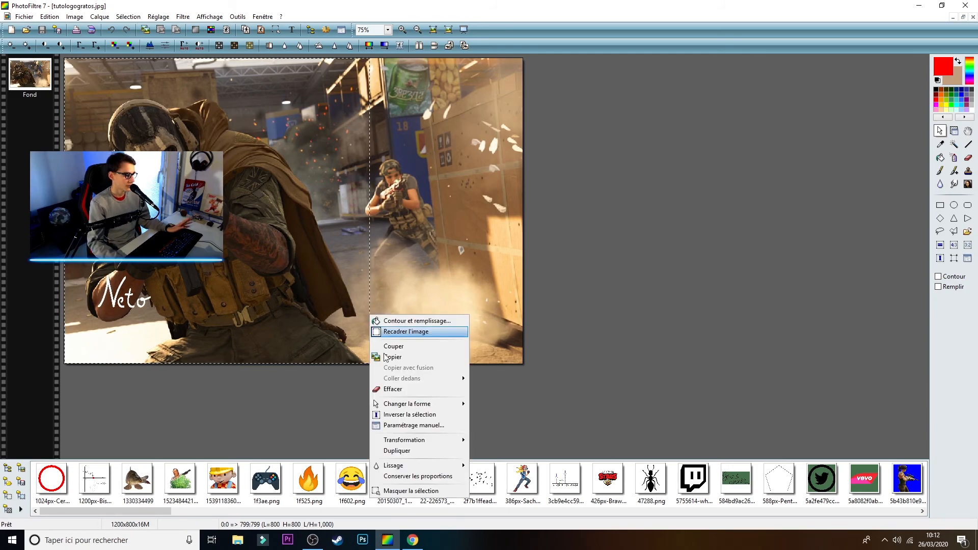
pyautogui.click(406, 426)
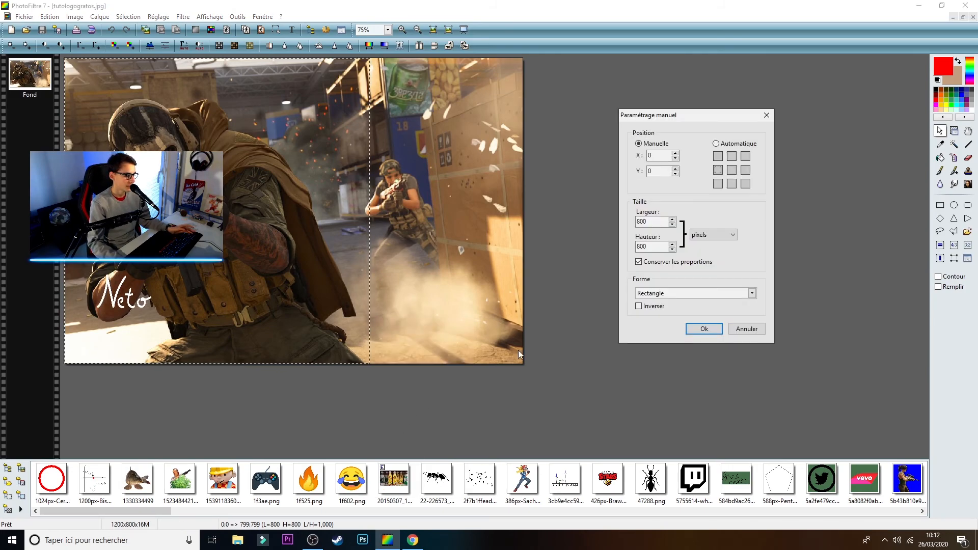
pyautogui.click(638, 222)
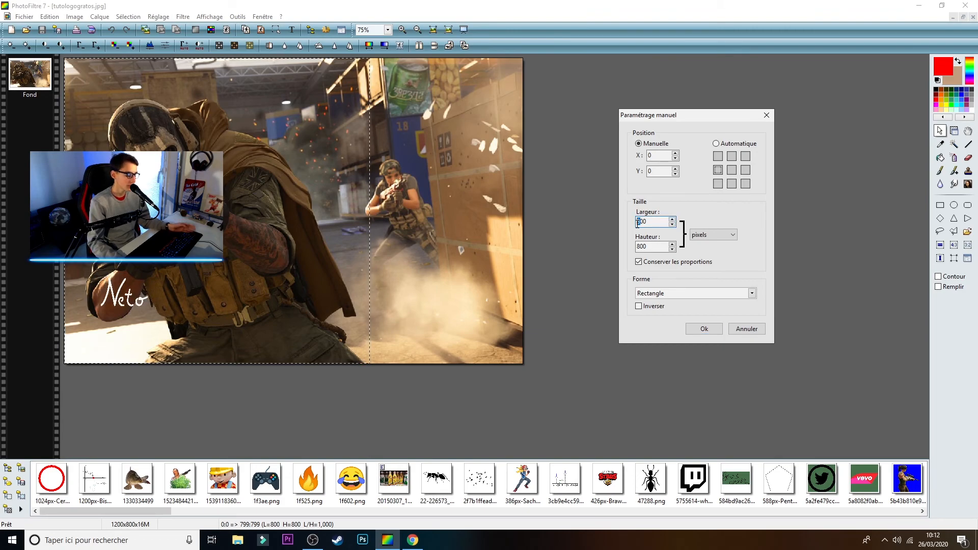
pyautogui.press('Delete')
pyautogui.write('6')
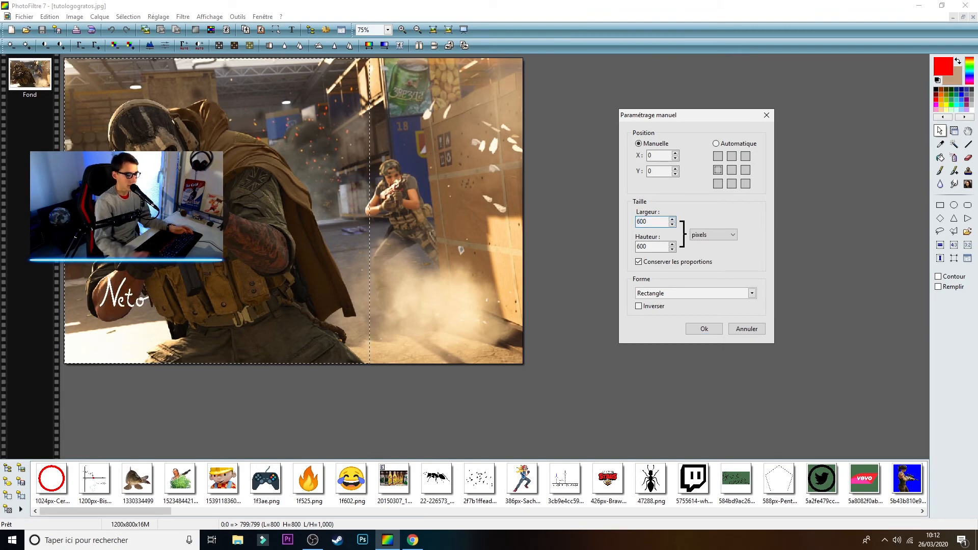
pyautogui.click(716, 144)
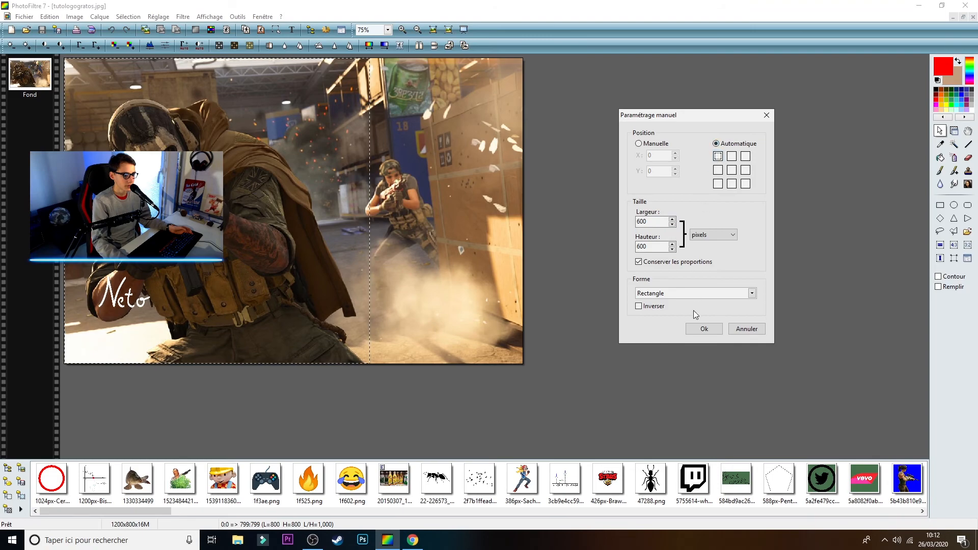
pyautogui.click(694, 328)
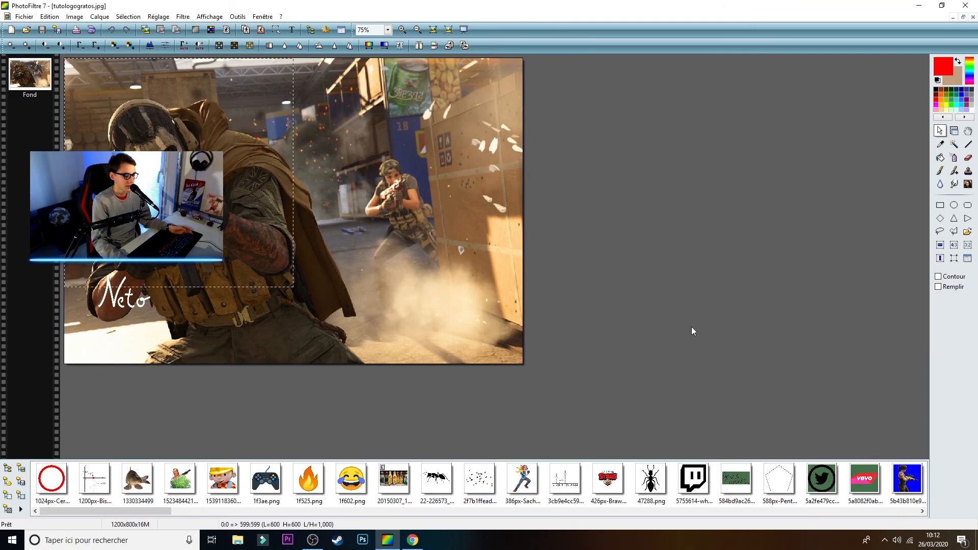
pyautogui.rightClick(259, 237)
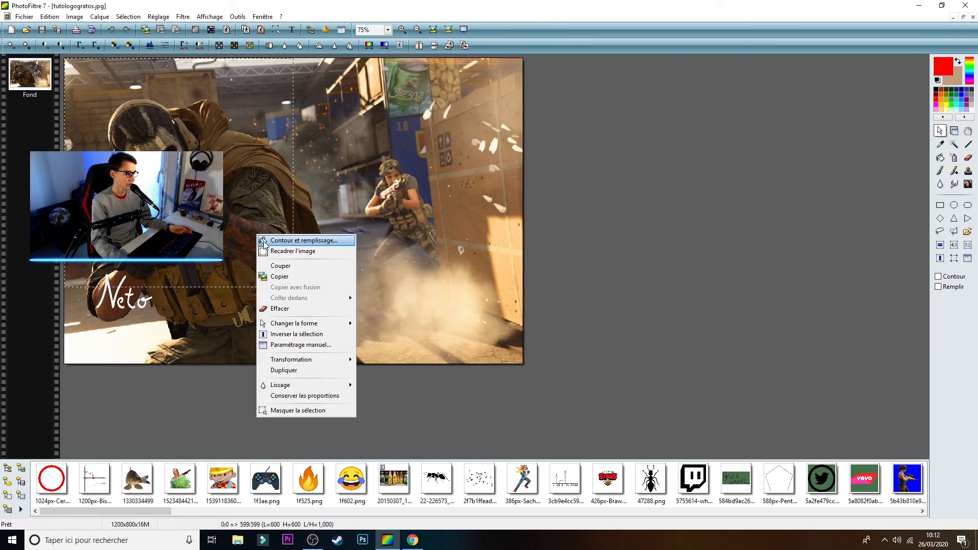
pyautogui.click(285, 251)
# - Trace a polygonal selection from the image's lower edge up the soldier's left outline and over the helmet to the hood
pyautogui.click(954, 233)
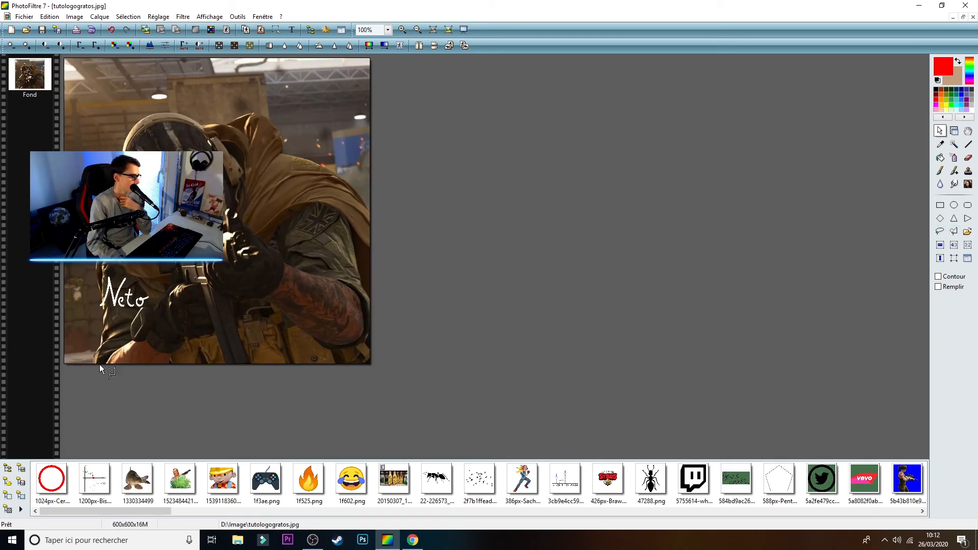
pyautogui.scroll(3, 100, 365)
pyautogui.moveTo(926, 232); pyautogui.dragTo(927, 365)
pyautogui.moveTo(331, 455); pyautogui.dragTo(183, 454)
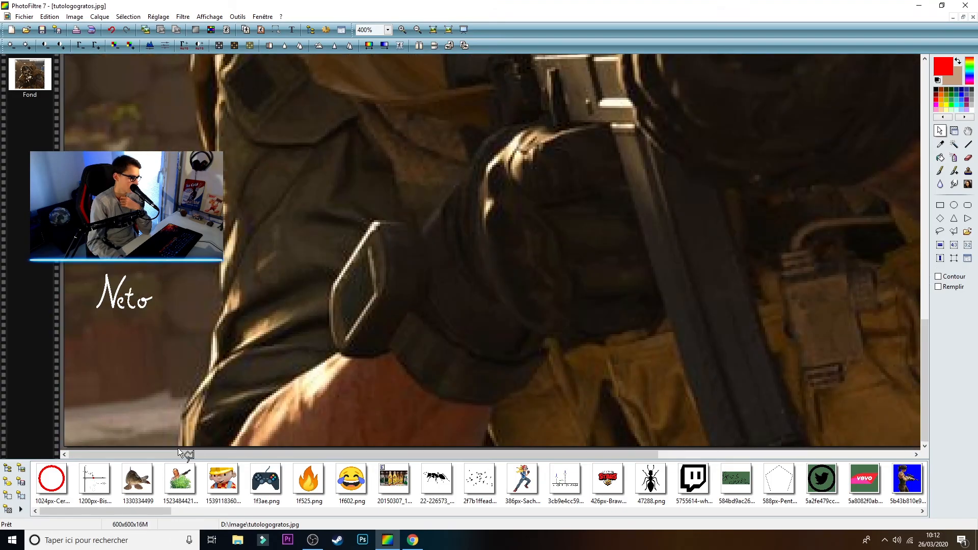
pyautogui.click(179, 445)
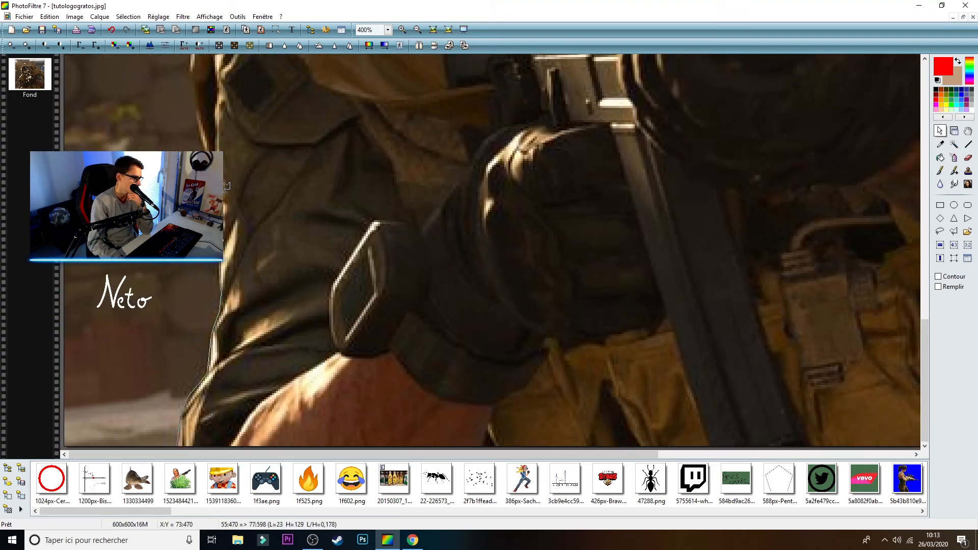
pyautogui.scroll(5, 195, 77)
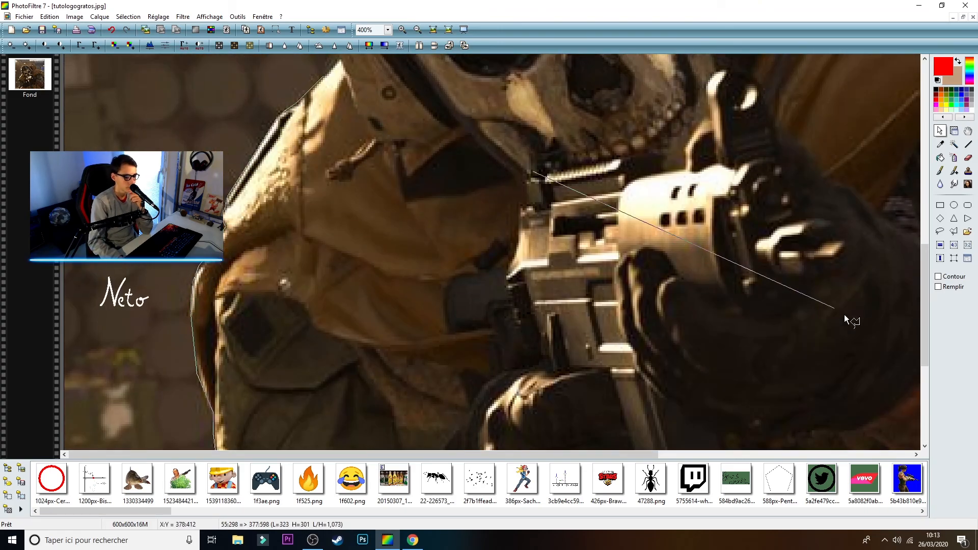
pyautogui.scroll(5, 343, 330)
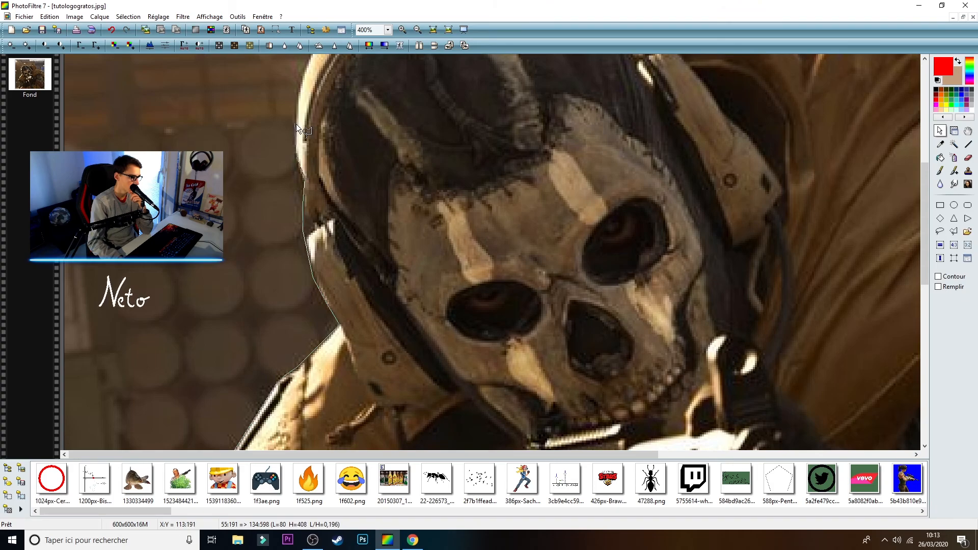
pyautogui.scroll(5, 350, 263)
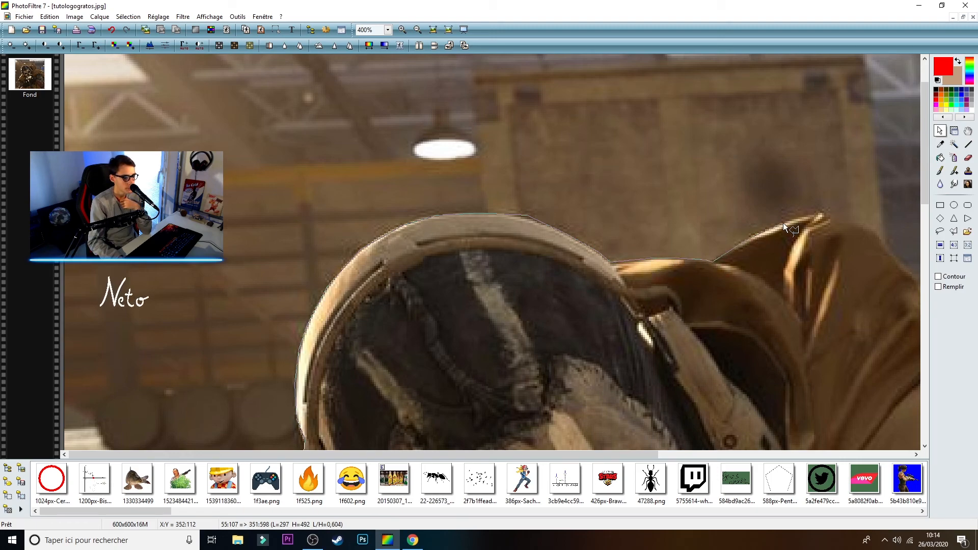
# - Continue the polygonal selection over the hood and right shoulder, down the image's right edge and back along the lower edge to its start
pyautogui.click(915, 273)
pyautogui.moveTo(523, 454); pyautogui.dragTo(692, 453)
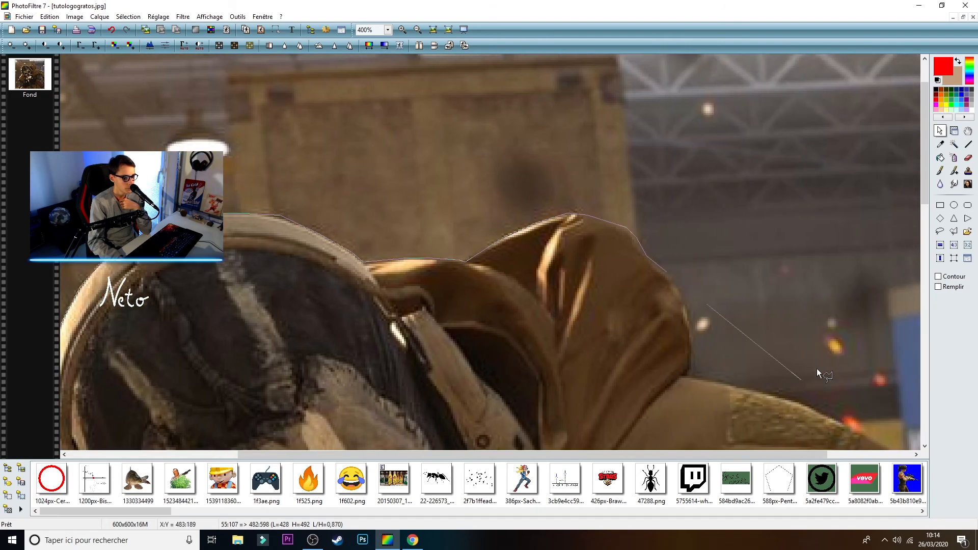
pyautogui.moveTo(924, 172); pyautogui.dragTo(924, 219)
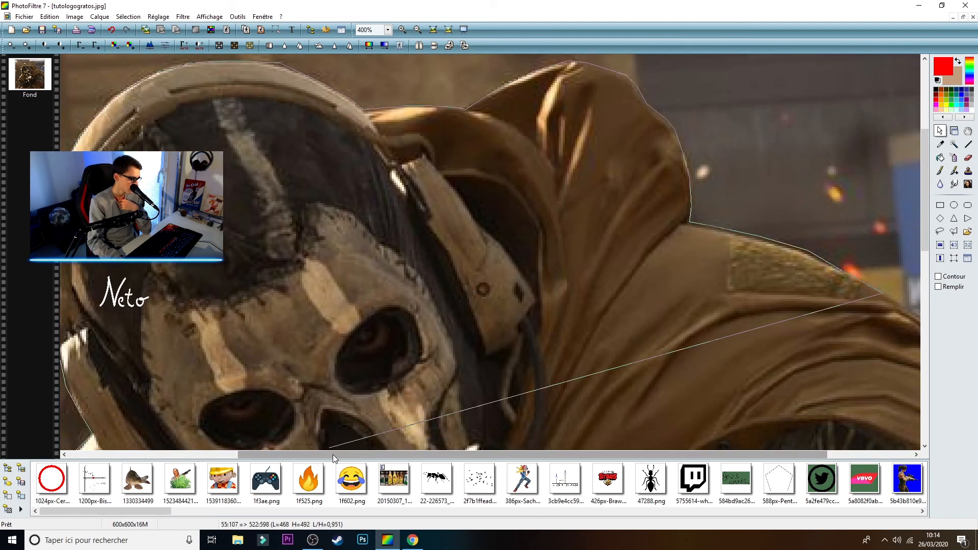
pyautogui.moveTo(459, 454); pyautogui.dragTo(543, 454)
pyautogui.click(814, 324)
pyautogui.click(908, 447)
pyautogui.moveTo(924, 232)
pyautogui.mouseDown()
pyautogui.moveTo(931, 329)
pyautogui.moveTo(928, 314)
pyautogui.mouseUp()
pyautogui.click(918, 222)
pyautogui.moveTo(925, 251)
pyautogui.mouseDown()
pyautogui.moveTo(936, 284)
pyautogui.moveTo(931, 372)
pyautogui.mouseUp()
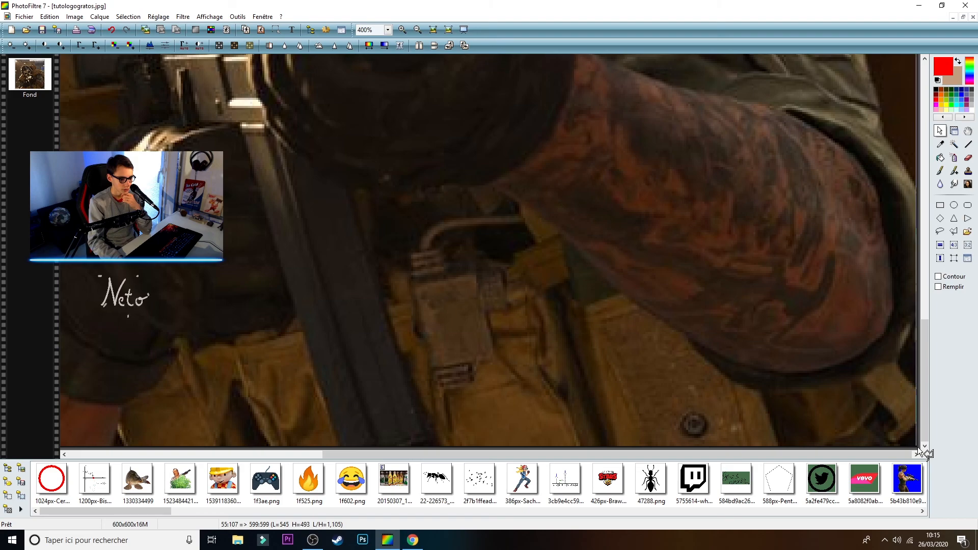
pyautogui.moveTo(860, 455); pyautogui.dragTo(605, 455)
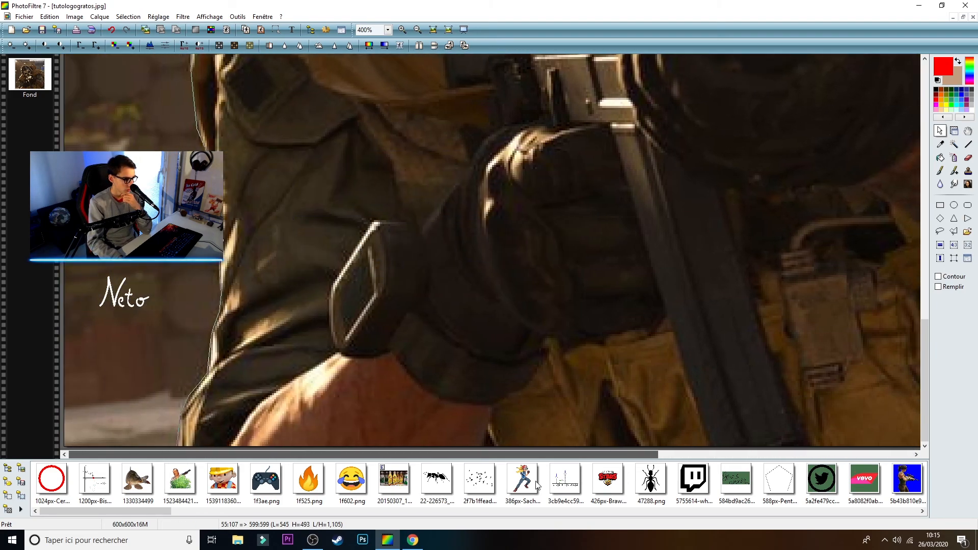
pyautogui.click(178, 445)
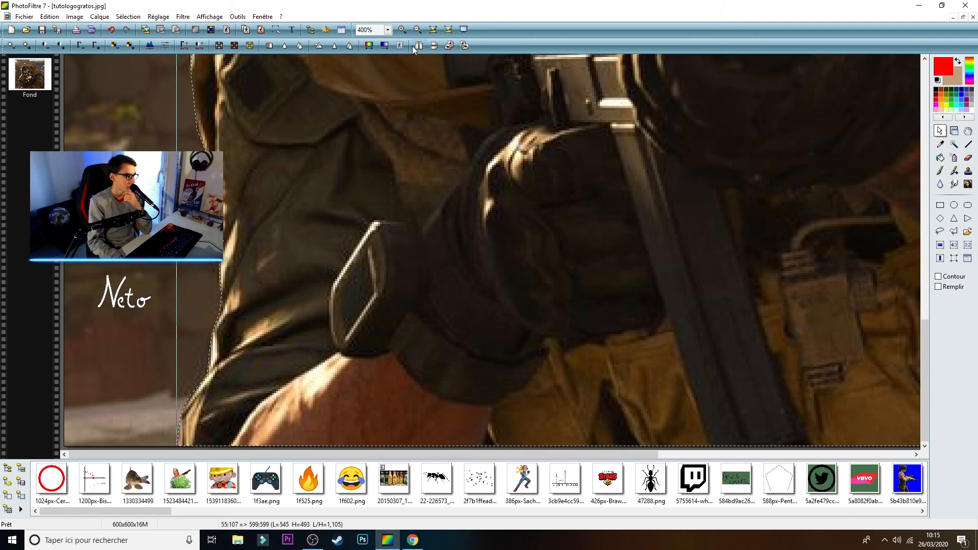
# - Duplicate the selected soldier onto a new layer
pyautogui.click(418, 29)
pyautogui.click(417, 29)
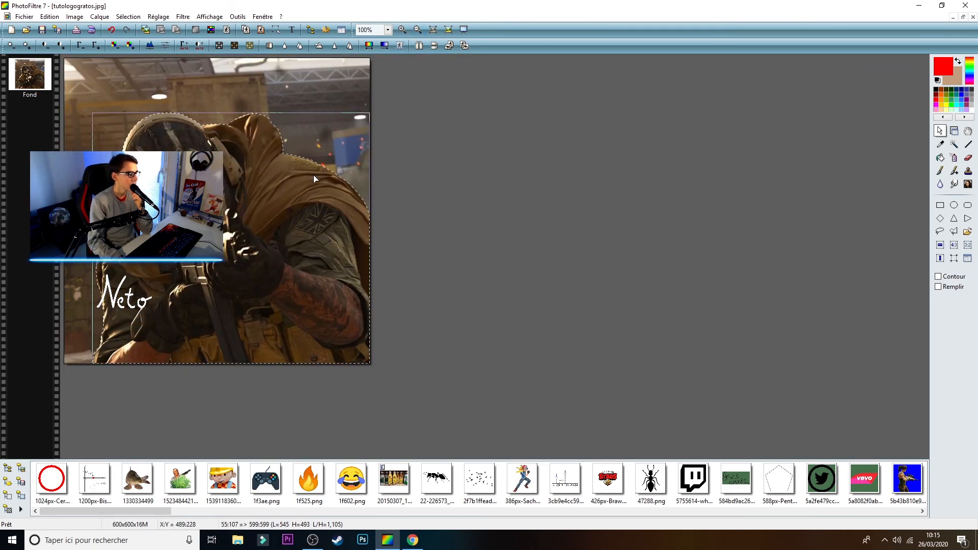
pyautogui.rightClick(280, 196)
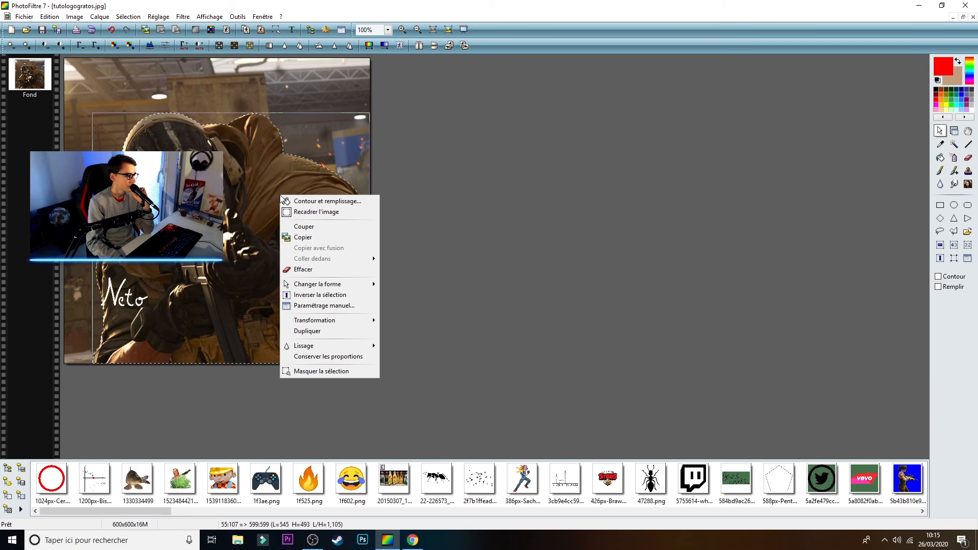
pyautogui.click(307, 331)
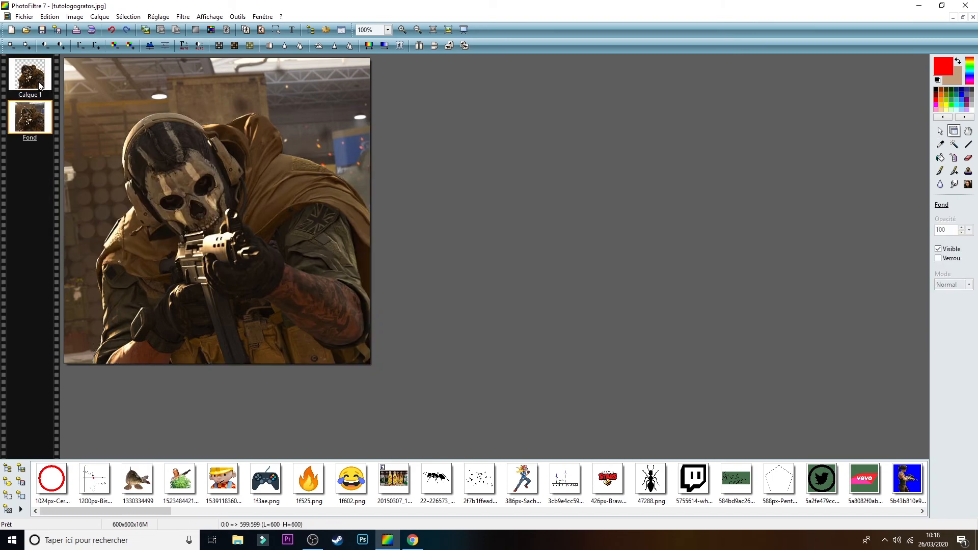
# - Convert the Fond background layer to grayscale, leaving the soldier layer in color
pyautogui.click(35, 81)
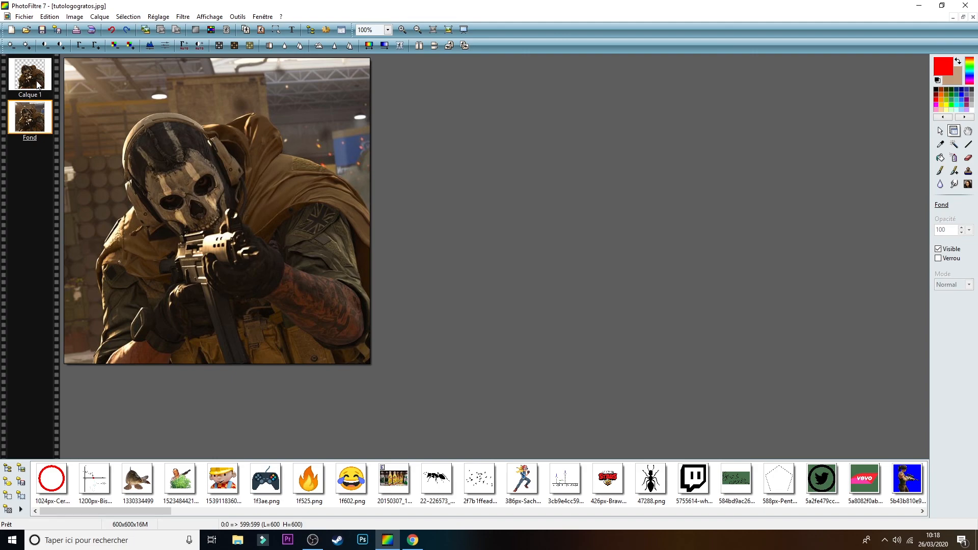
pyautogui.click(136, 81)
pyautogui.click(219, 46)
pyautogui.click(226, 285)
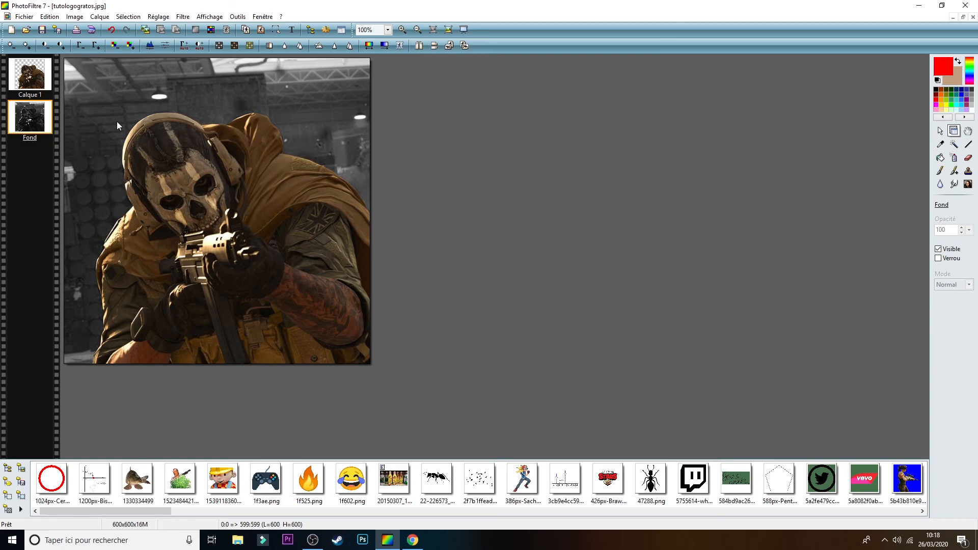
# - Enable a drop shadow on the Calque 1 soldier layer with Delta X and Delta Y set to 0
pyautogui.click(28, 66)
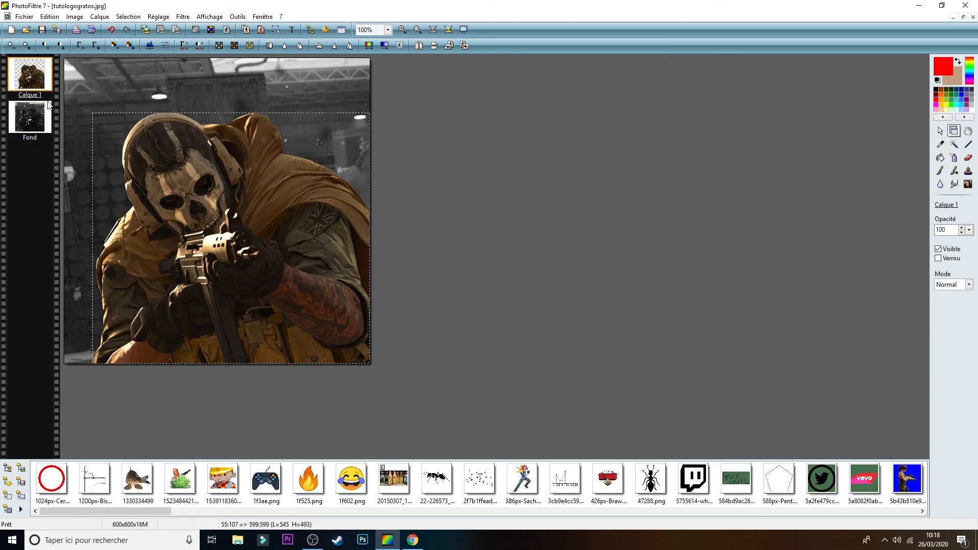
pyautogui.rightClick(177, 164)
pyautogui.click(210, 207)
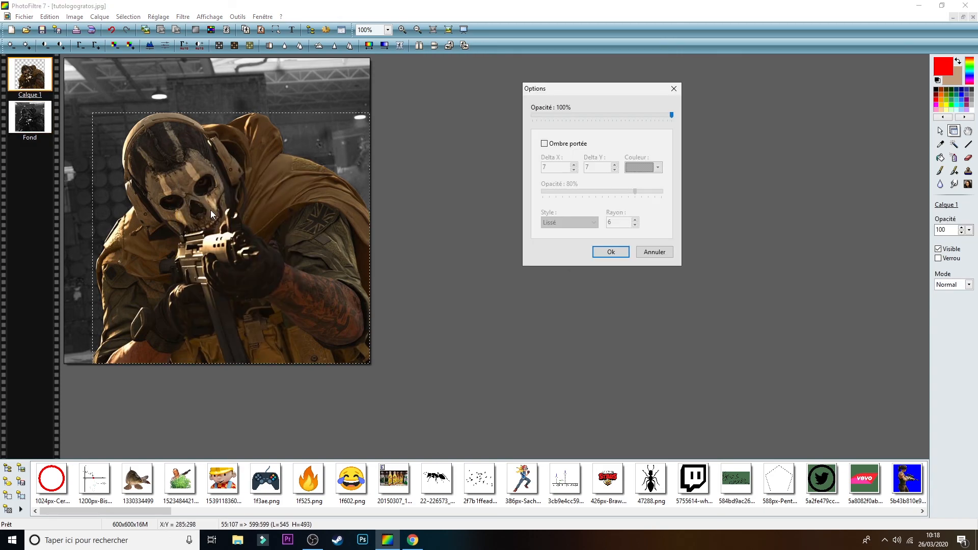
pyautogui.click(543, 143)
pyautogui.click(574, 172)
pyautogui.write('0')
pyautogui.press('Tab')
pyautogui.write('0')
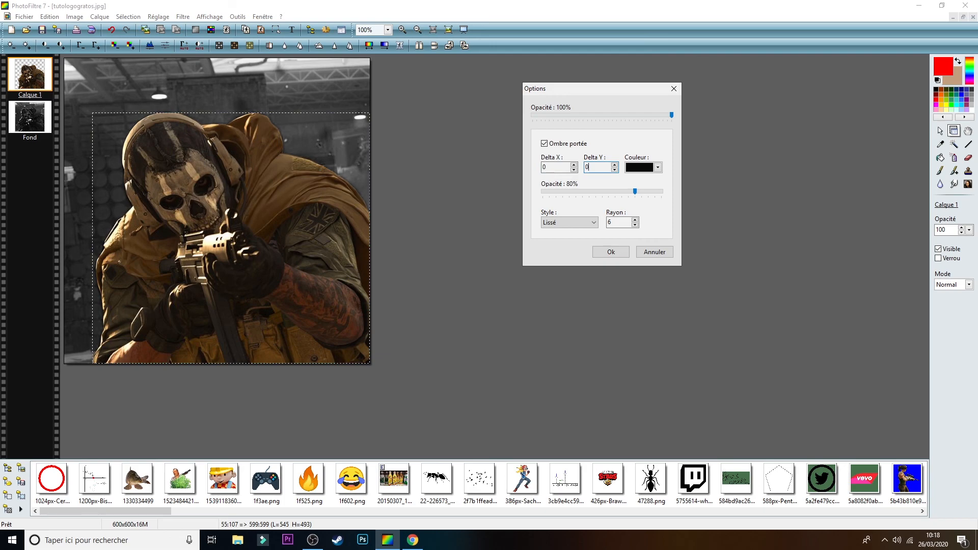
# - Set the drop shadow's opacity to 100% and its radius to 12, and apply the layer options
pyautogui.moveTo(635, 192); pyautogui.dragTo(737, 192)
pyautogui.moveTo(623, 223); pyautogui.dragTo(572, 227)
pyautogui.write('12')
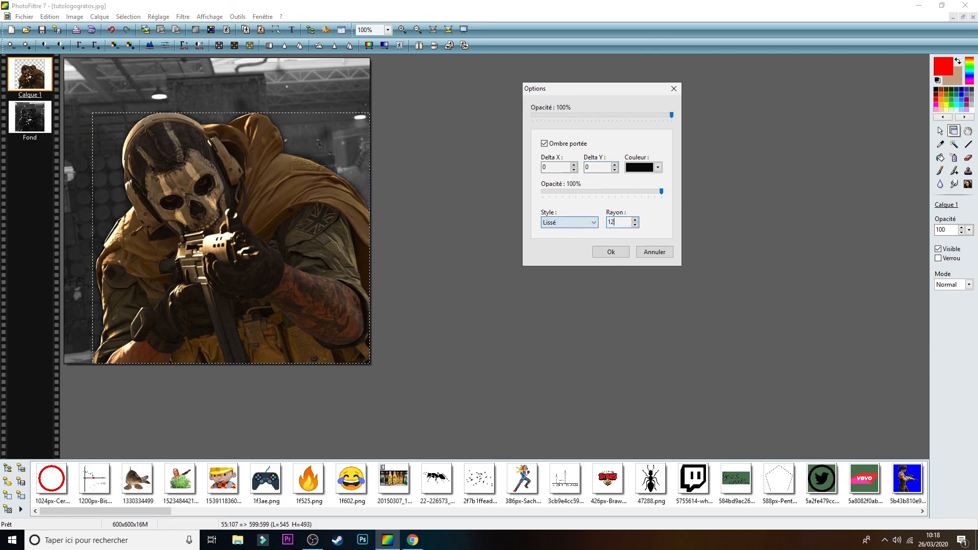
pyautogui.click(606, 252)
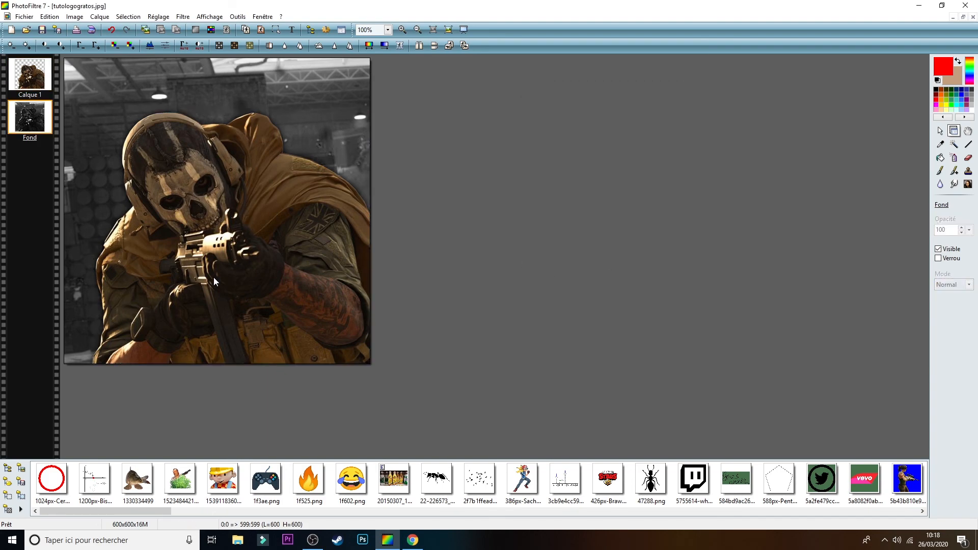
# - Increase the contrast and color saturation of the soldier layer
pyautogui.click(169, 209)
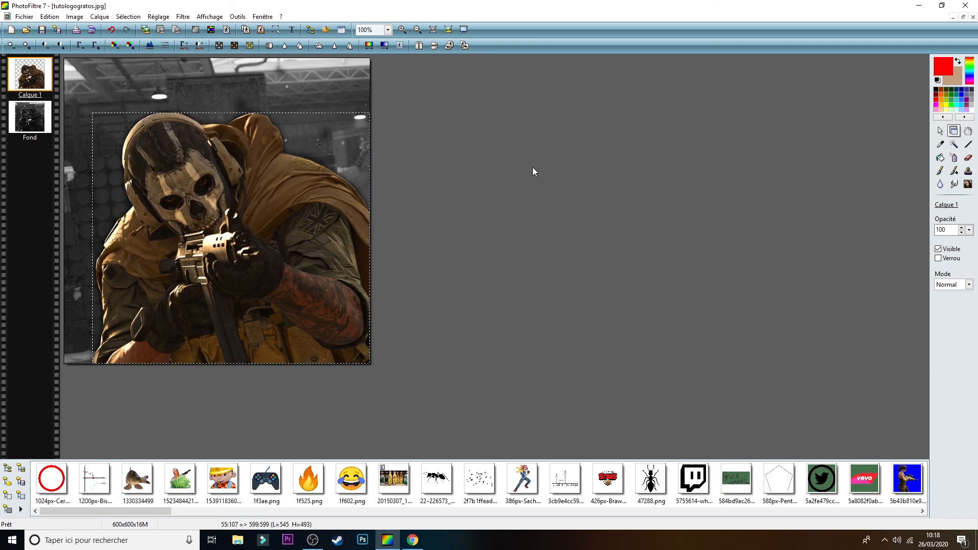
pyautogui.click(59, 45)
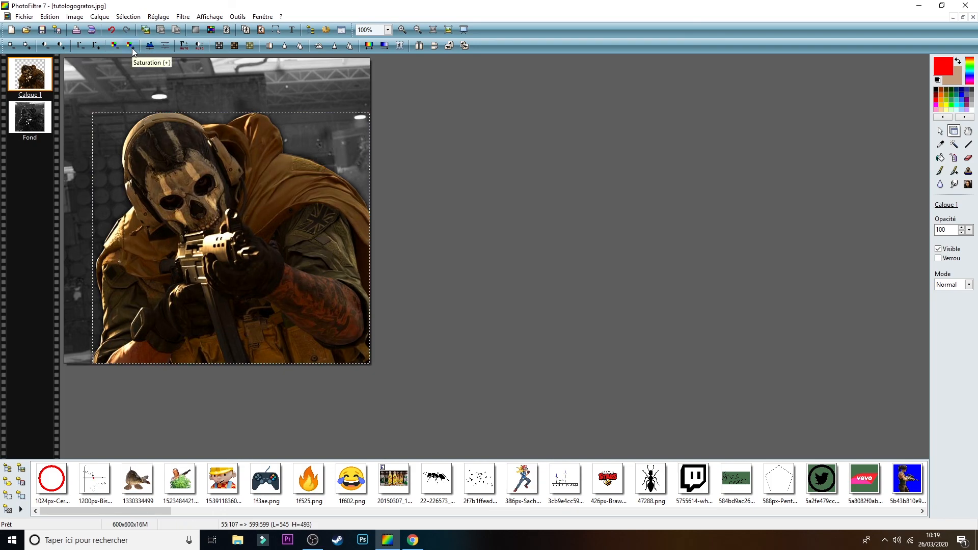
pyautogui.click(237, 99)
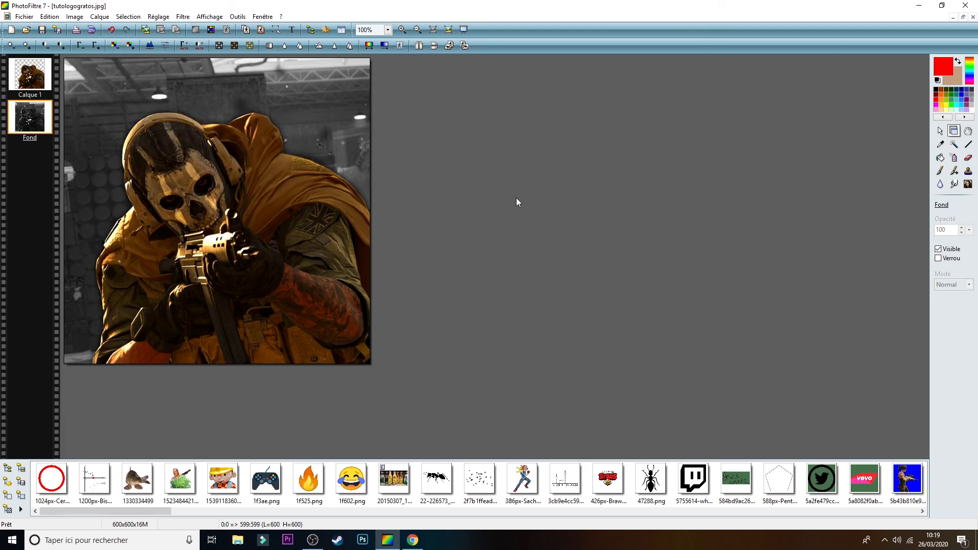
# - Colorize the soldier layer orange with a 32° hue variation using Méthode 1 / Coloriser
pyautogui.click(367, 49)
pyautogui.click(713, 181)
pyautogui.click(45, 74)
pyautogui.click(351, 48)
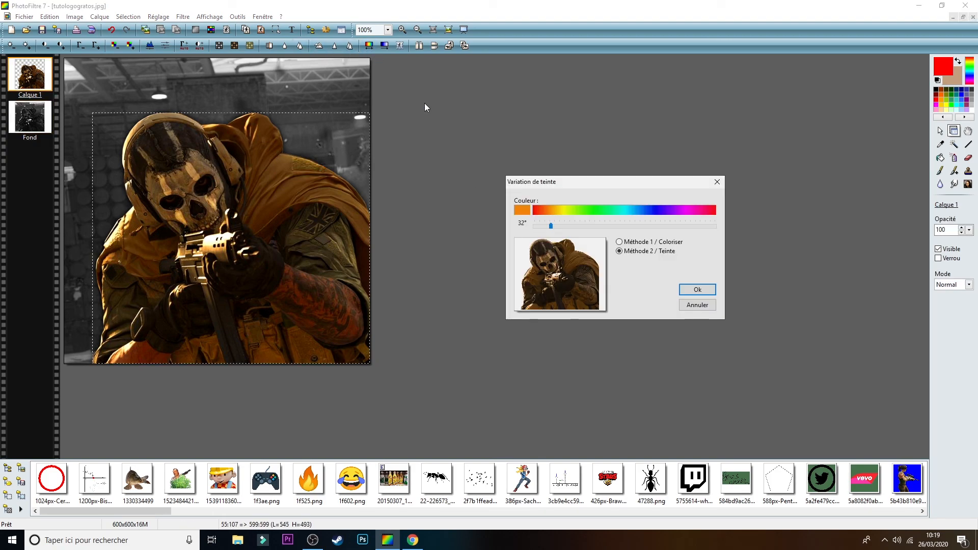
pyautogui.click(619, 242)
pyautogui.click(697, 290)
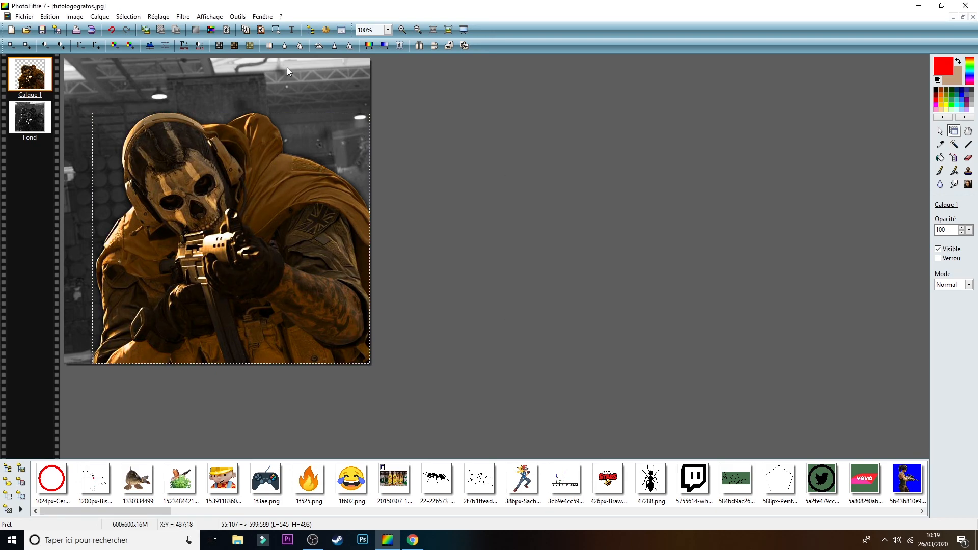
pyautogui.click(463, 142)
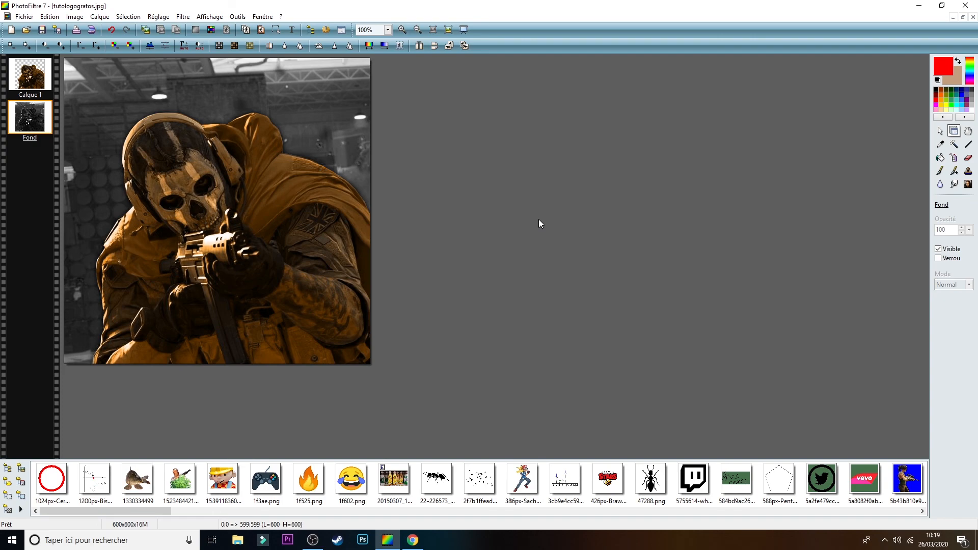
# - Save the logo in JPEG format as tutologogratos.jpg, replacing the existing file, with compression at 100 and the standard format
pyautogui.click(22, 17)
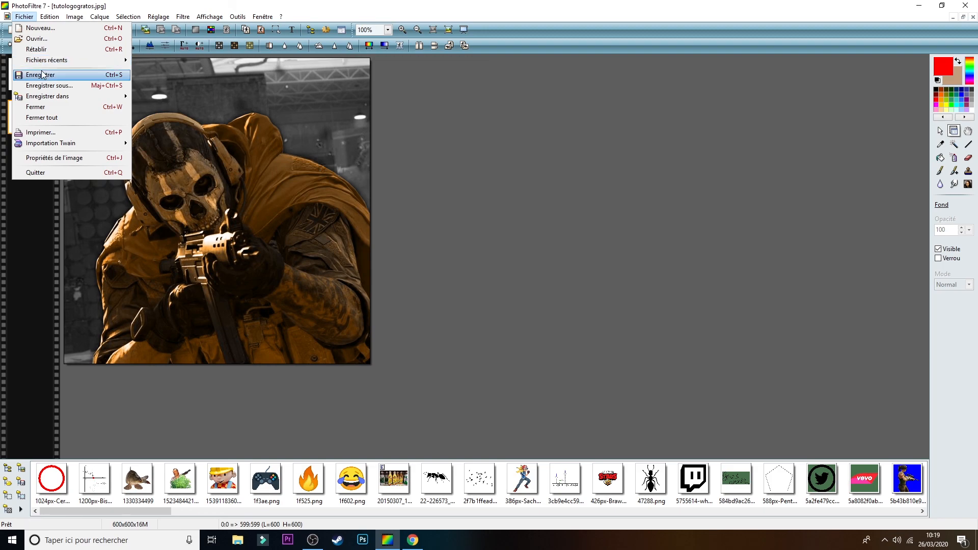
pyautogui.click(46, 85)
pyautogui.click(482, 317)
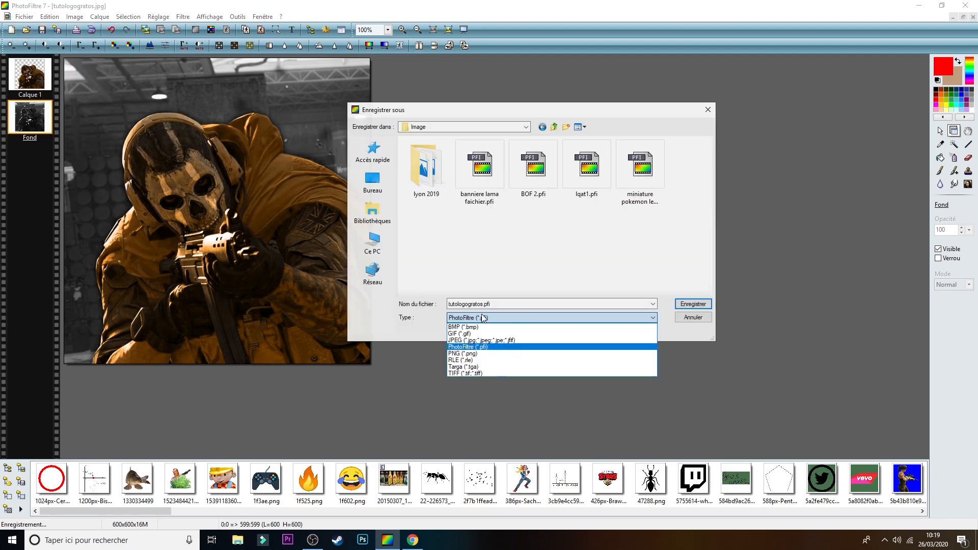
pyautogui.click(480, 340)
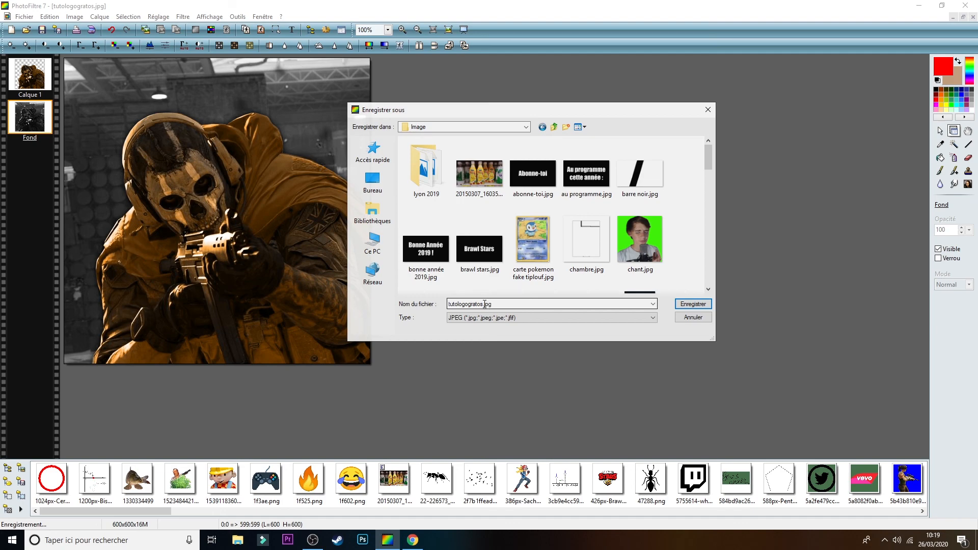
pyautogui.click(697, 306)
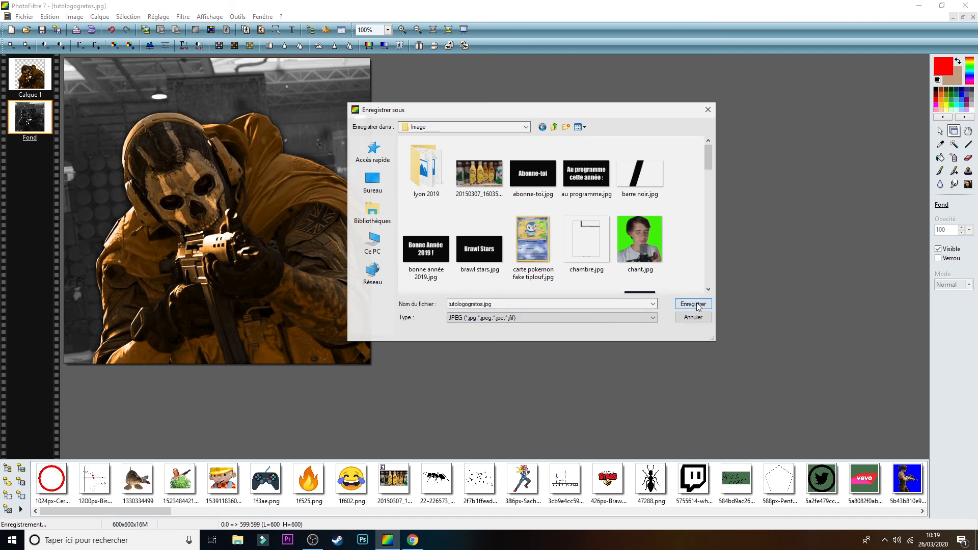
pyautogui.click(519, 273)
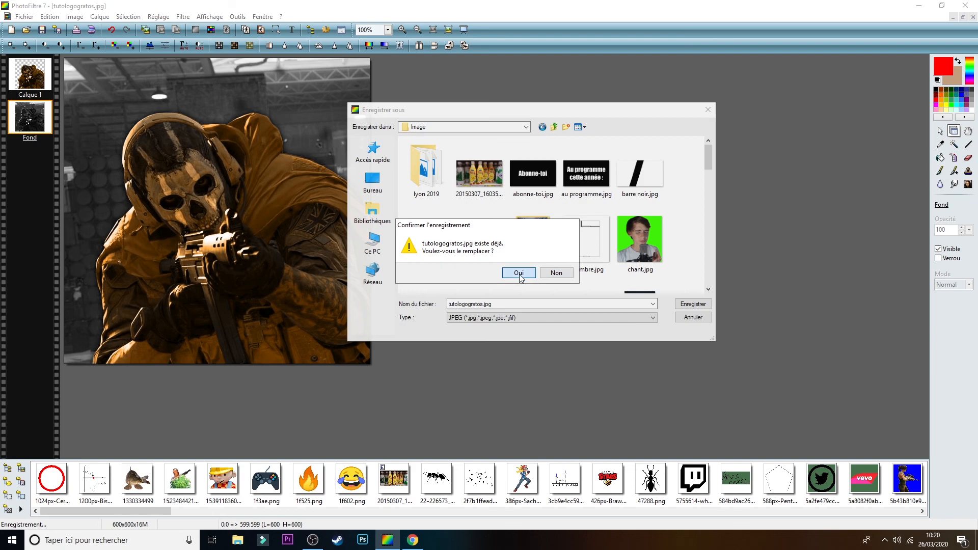
pyautogui.click(517, 300)
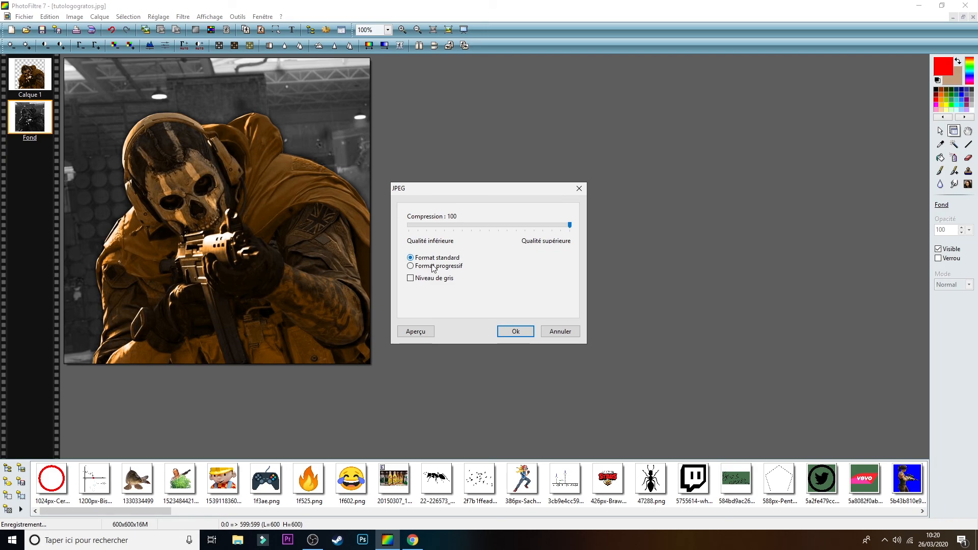
pyautogui.click(516, 330)
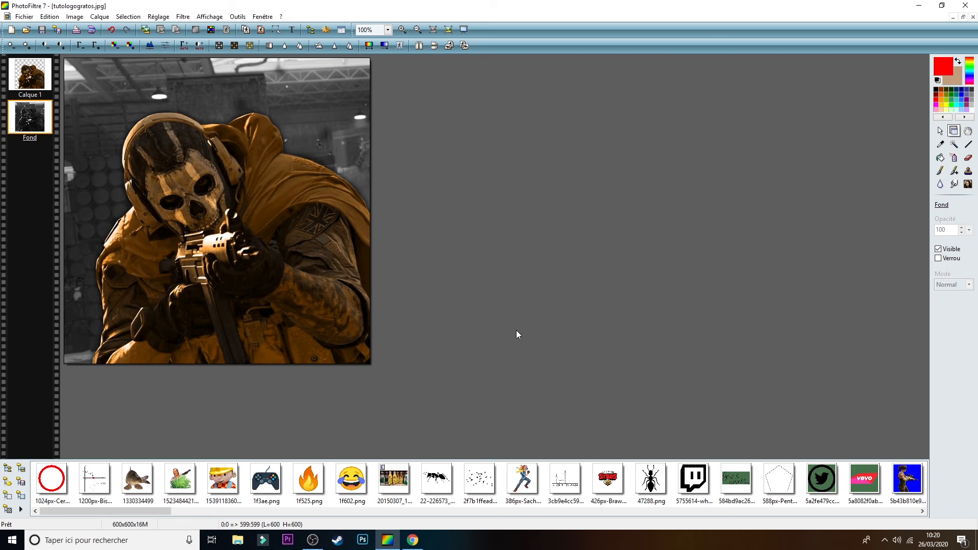